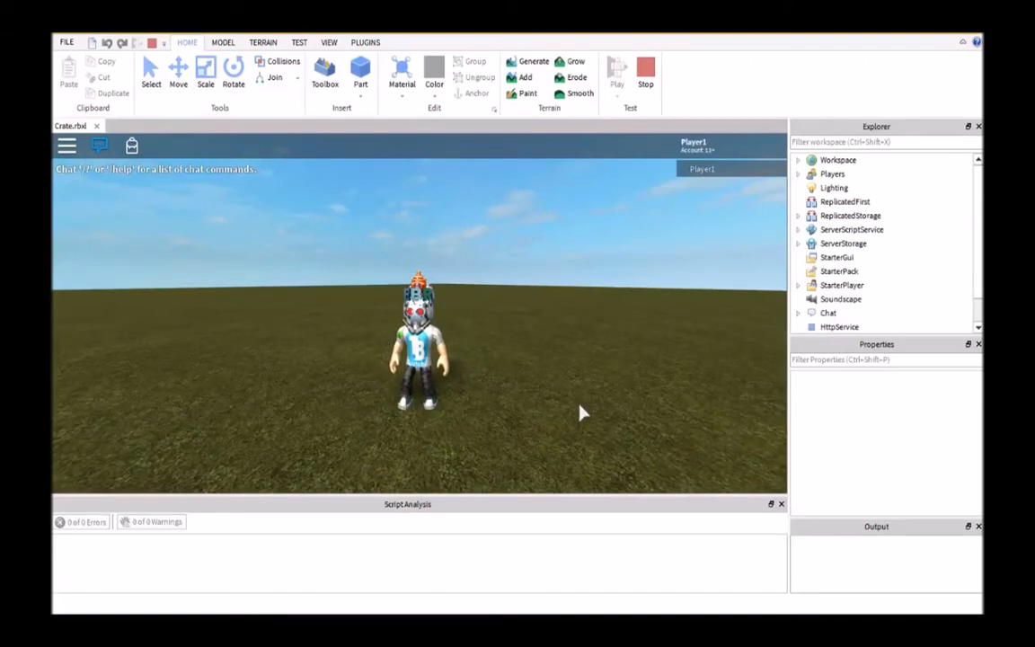
Walk the avatar into the crate, equip the collected sword with key 1 and swing it.
right_click_drag(535, 334, 533, 332)
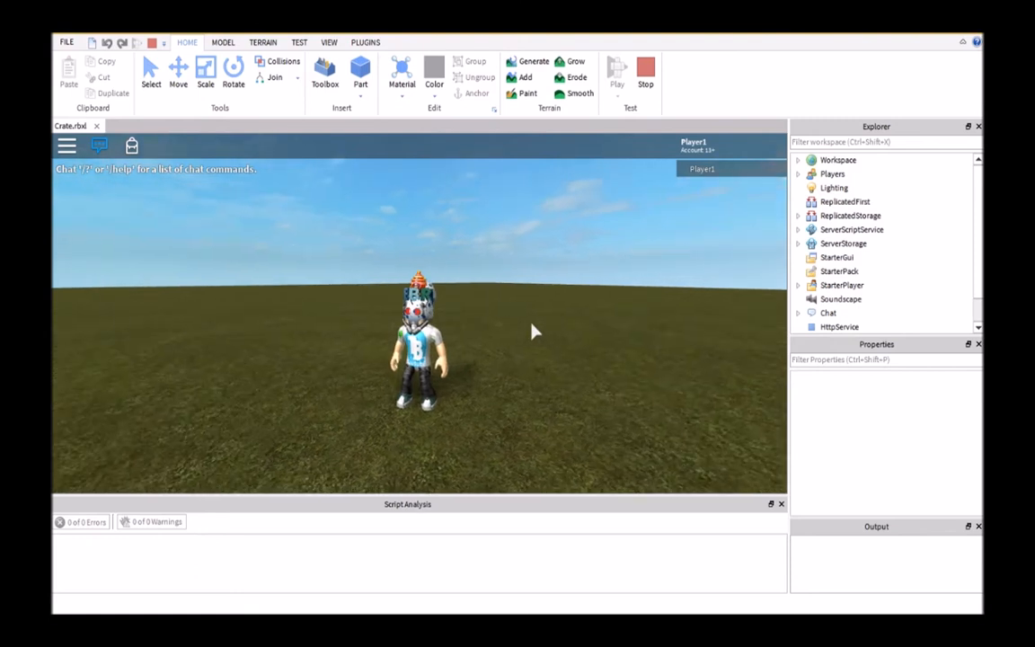
key("a")
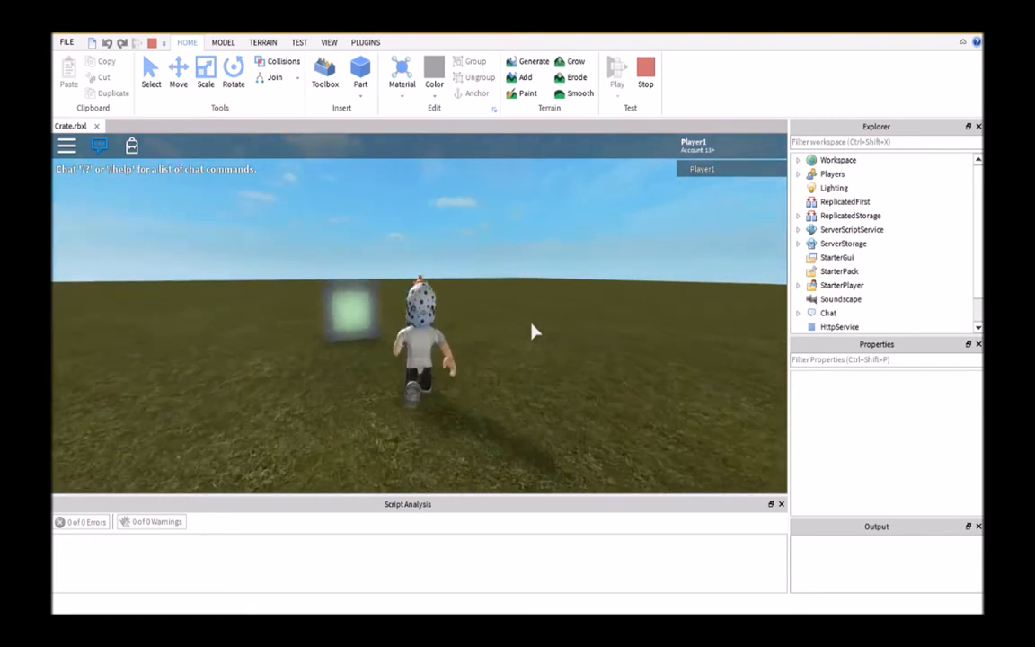
key("s")
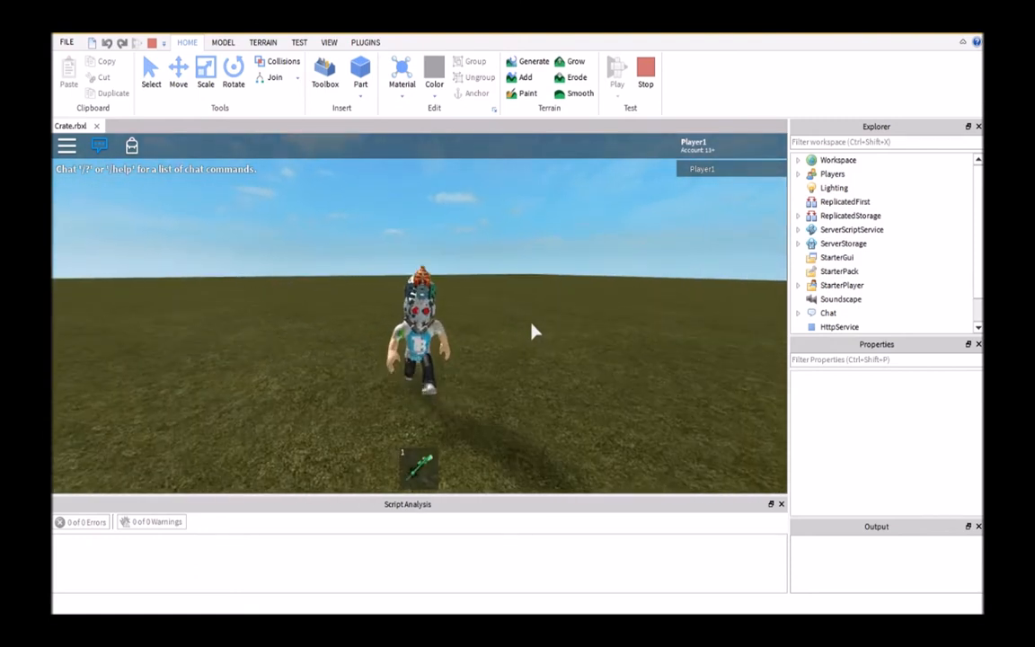
key("1")
left_click(530, 322)
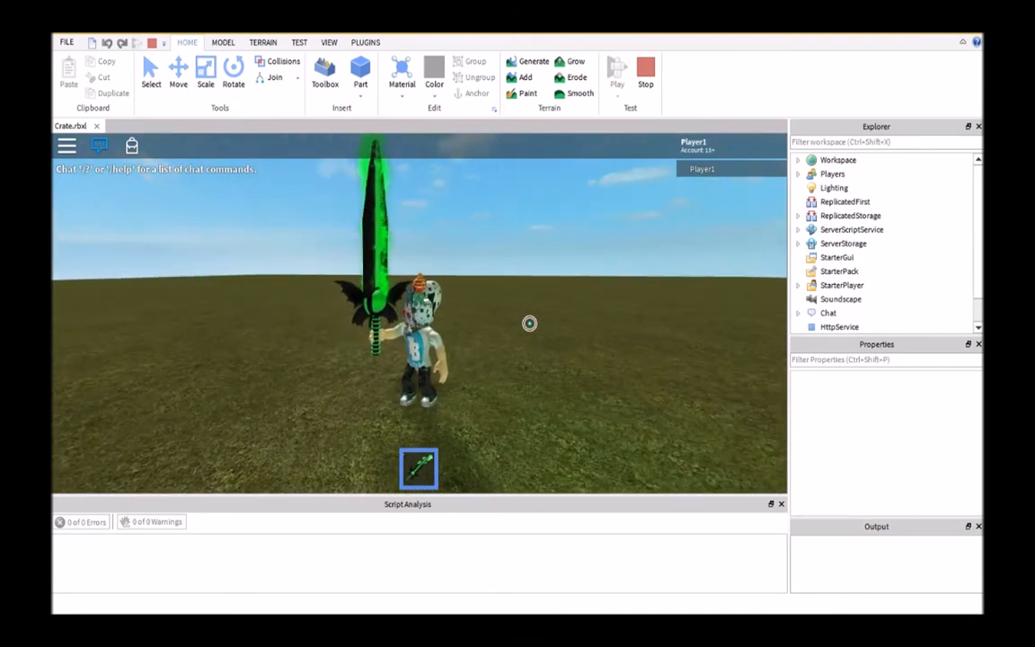
Stop the playtest and insert a new Script into Crate2, selecting its default text.
left_click(646, 76)
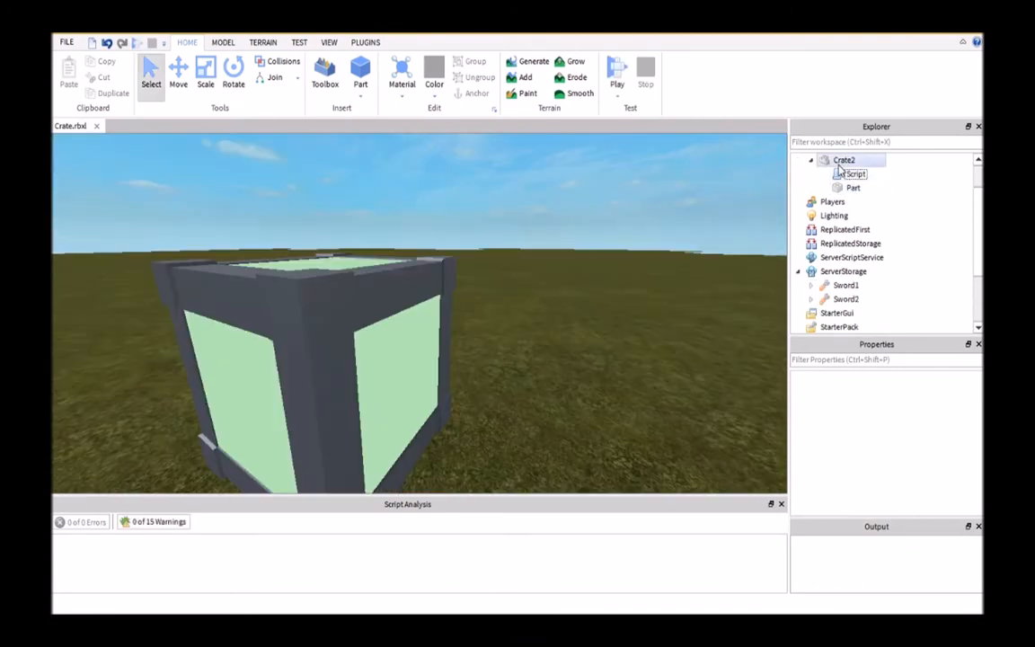
right_click(843, 161)
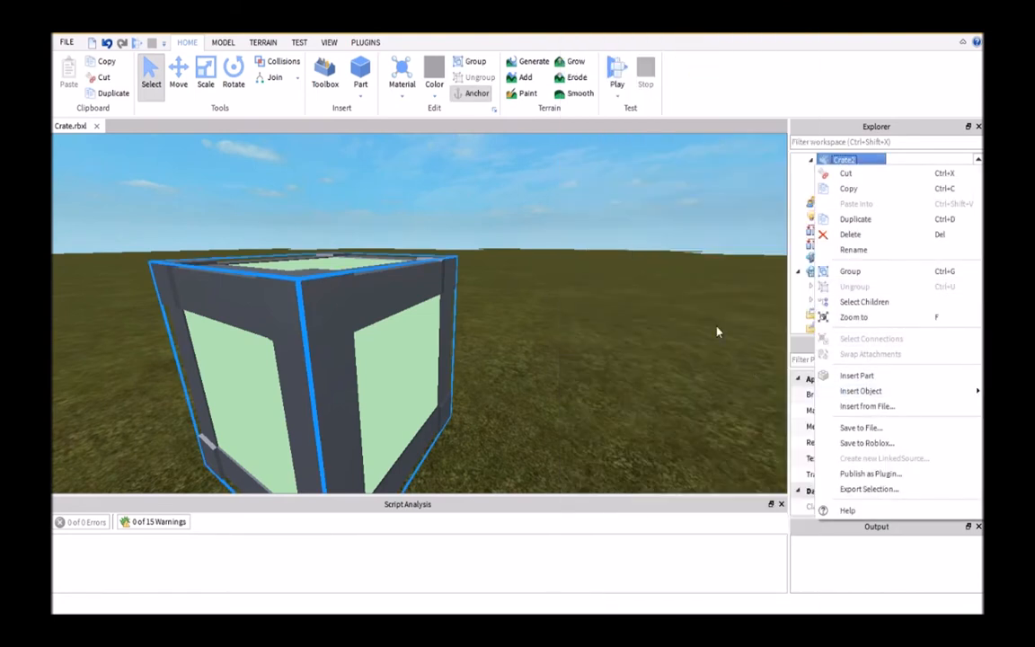
mouse_move(861, 391)
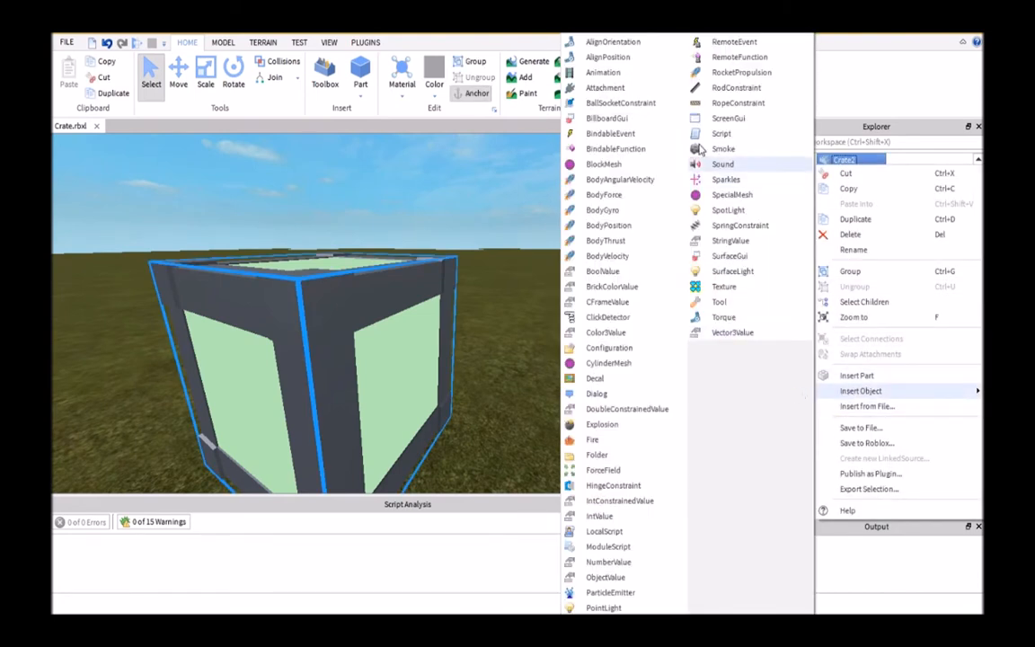
left_click(722, 133)
key("ctrl+a")
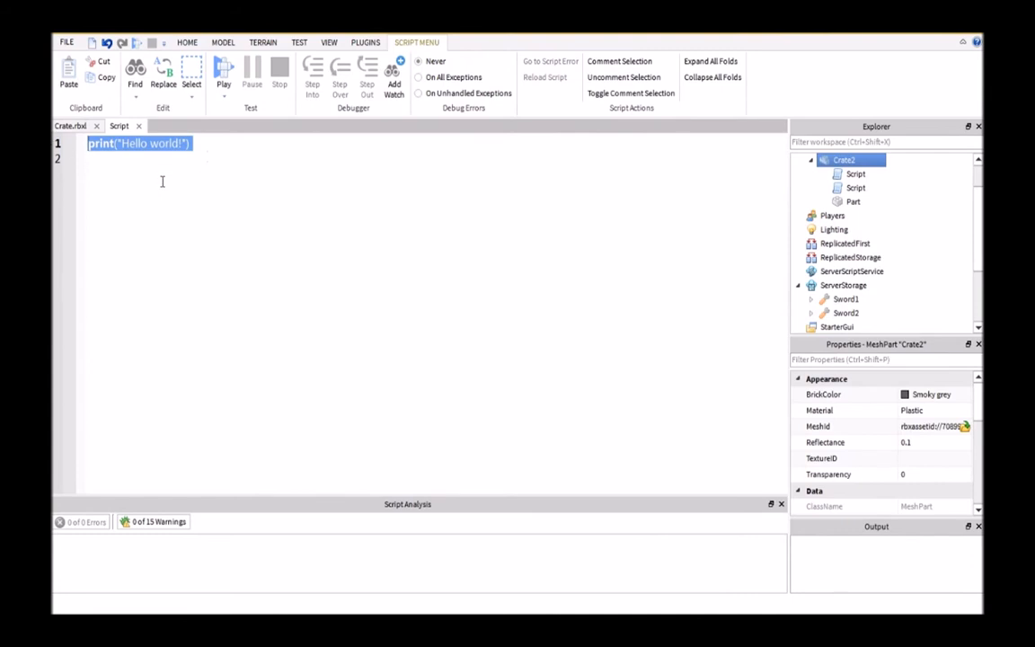
Replace the default text with math.randomseed(tick()) and leave blank lines below it.
key("BackSpace")
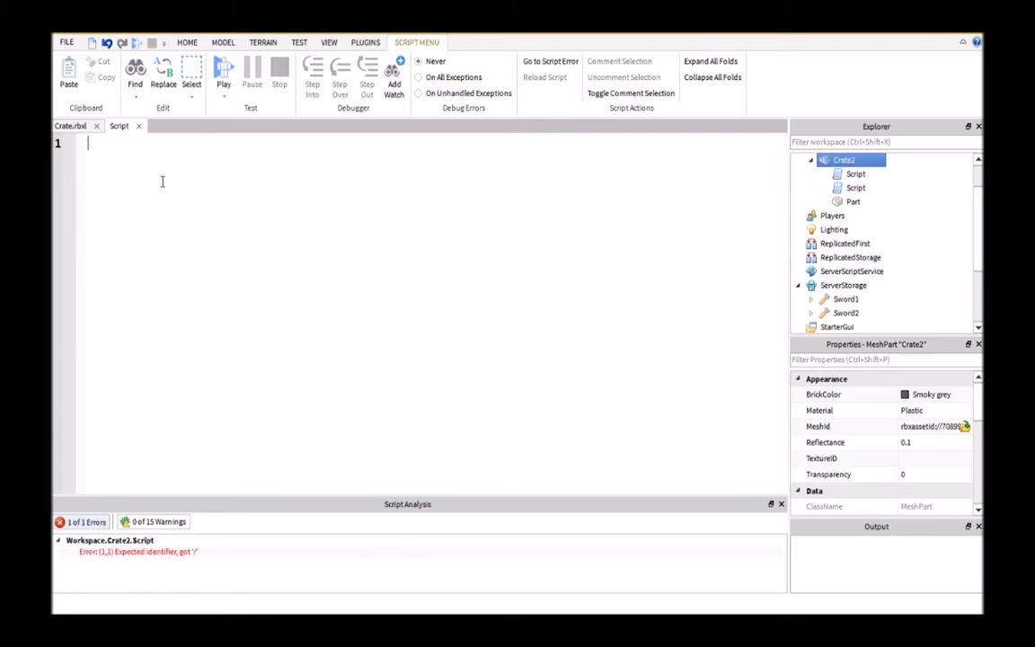
key("BackSpace")
type("math.Ran")
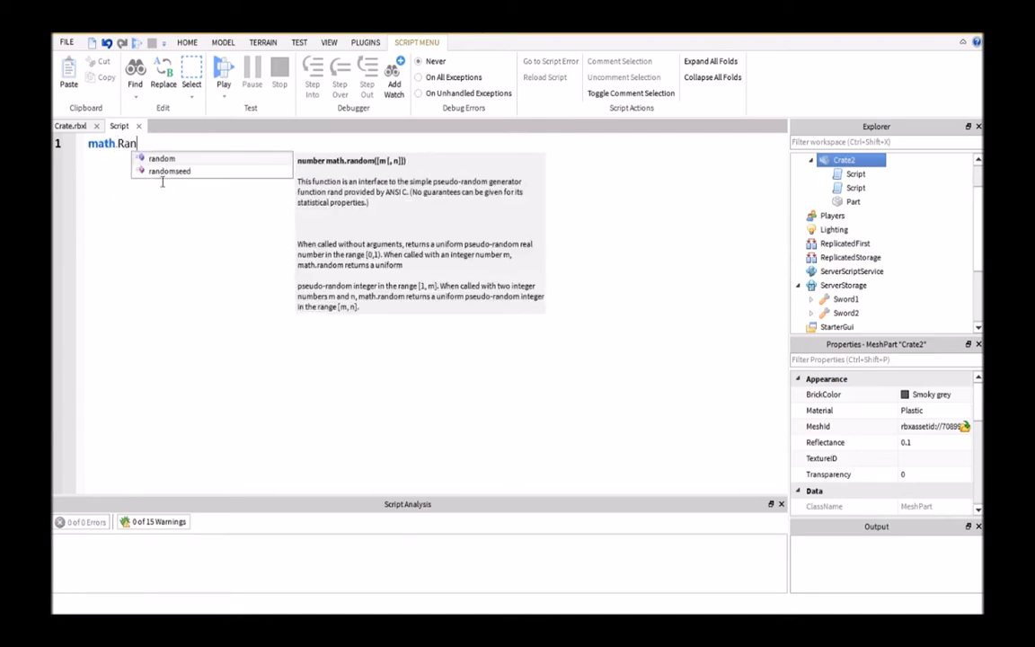
type("dom")
key("Down")
key("Tab")
type("()")
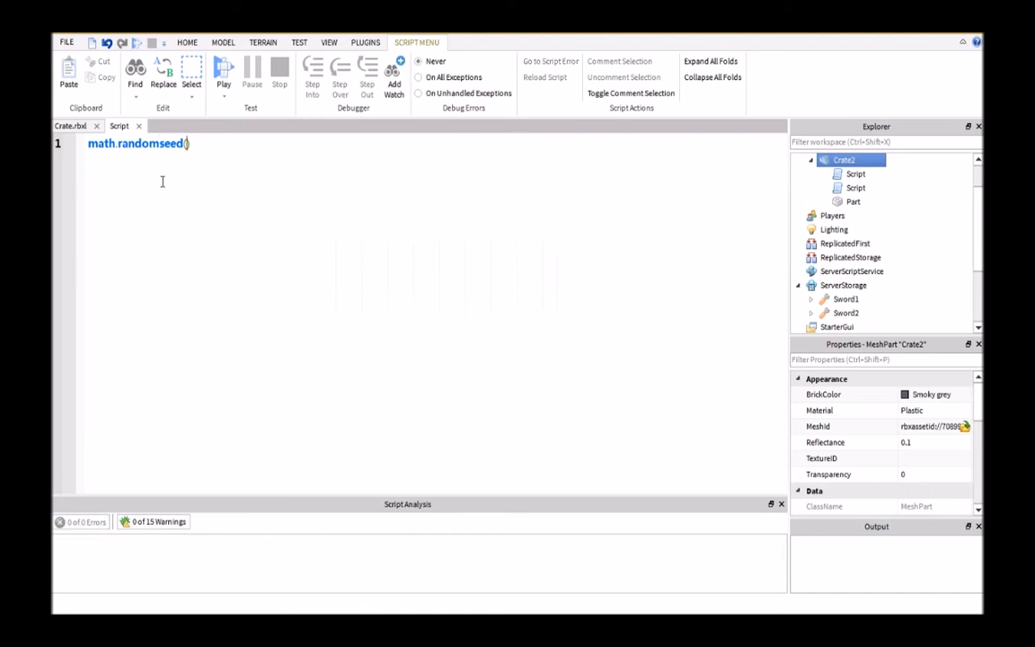
type("ti")
key("Tab")
type("()")
key("Return")
key("Return")
type("sc")
type("ript.Parent")
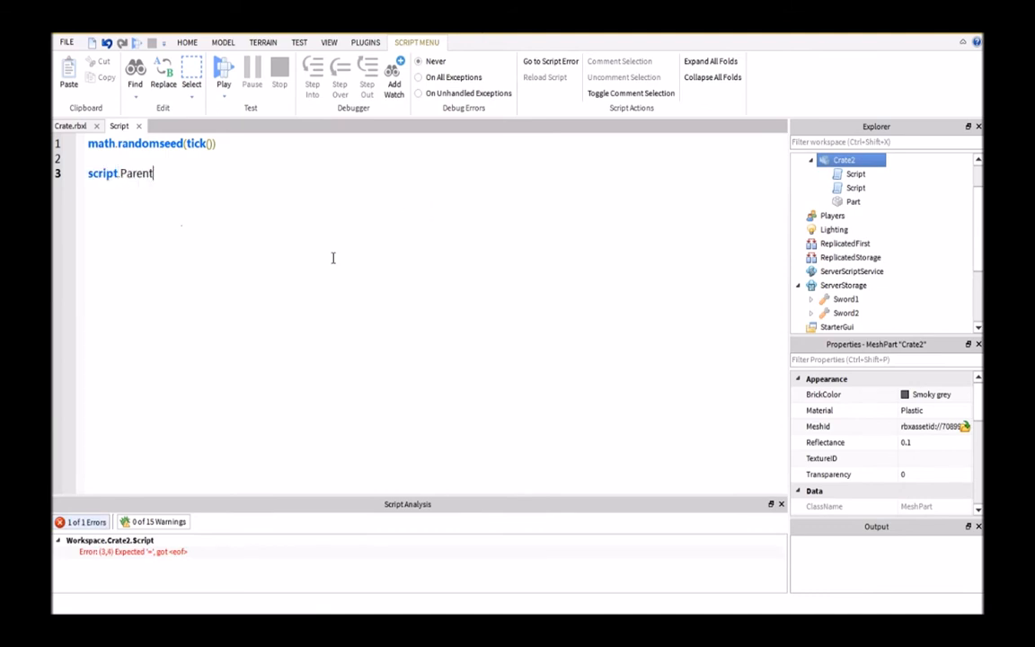
type(".Touched")
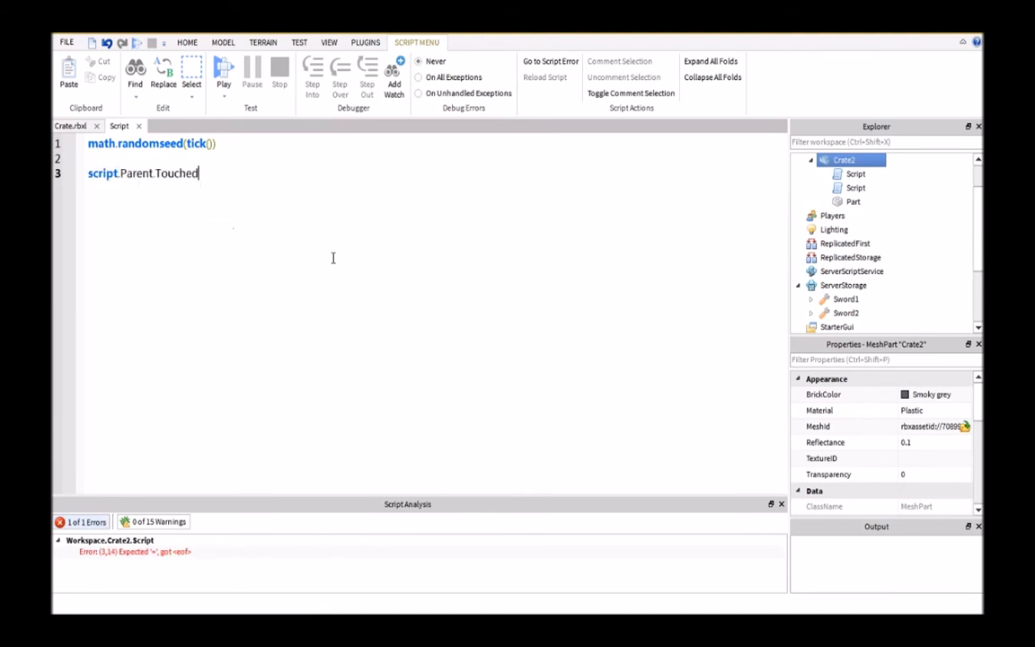
type(":Con")
Add script.Parent.Touched:connect(function(hit) whose first line sets script.Disabled = true.
key("BackSpace")
key("BackSpace")
type("onne")
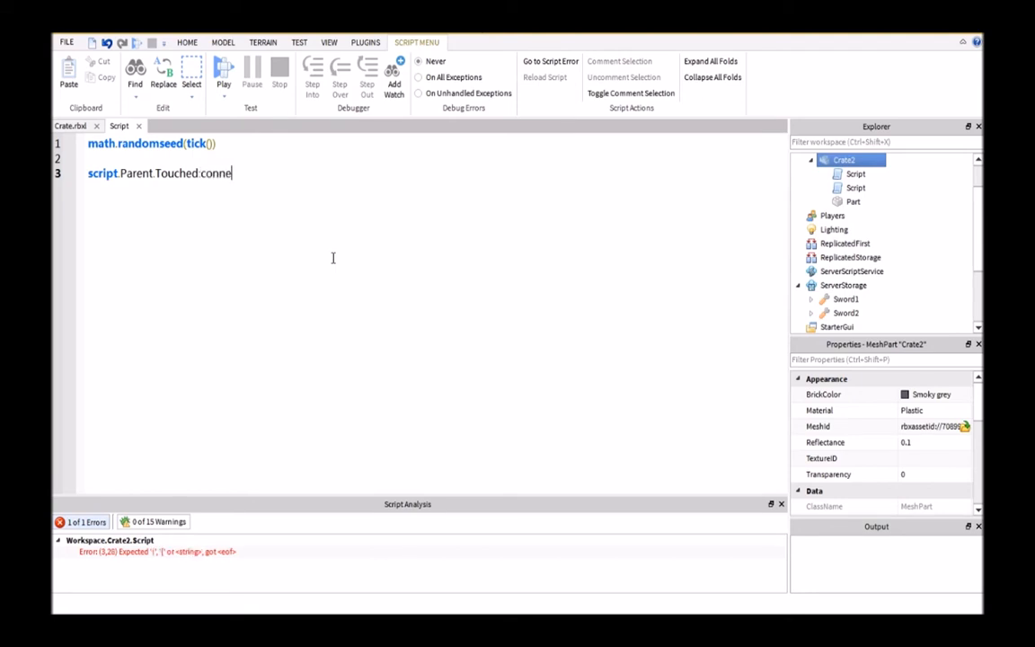
type("ct(fiun")
key("BackSpace")
key("BackSpace")
key("BackSpace")
type("function")
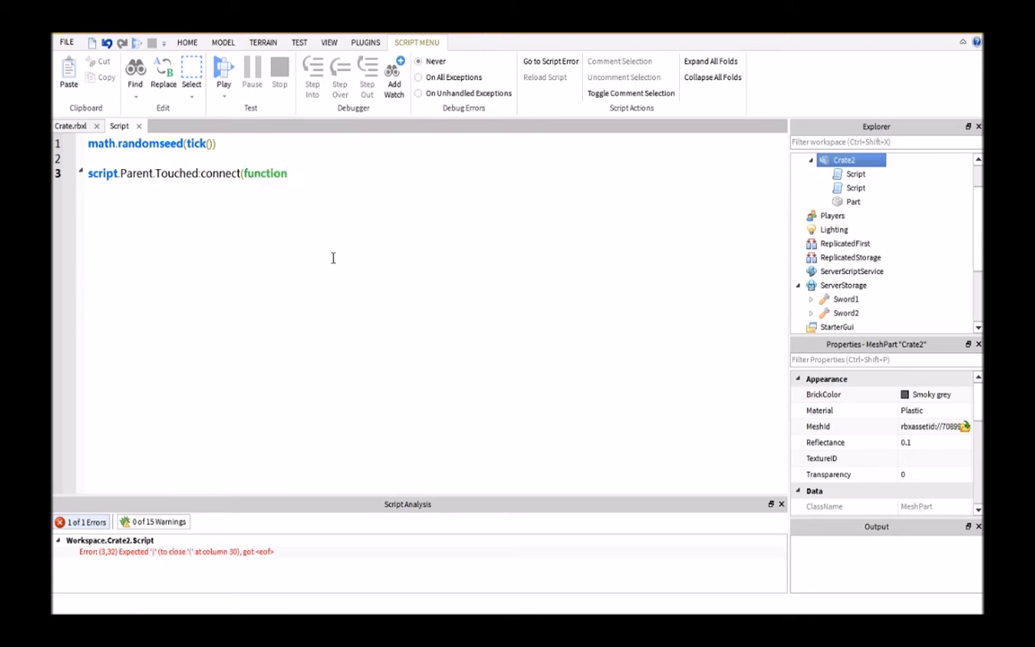
type("(hit)")
key("Return")
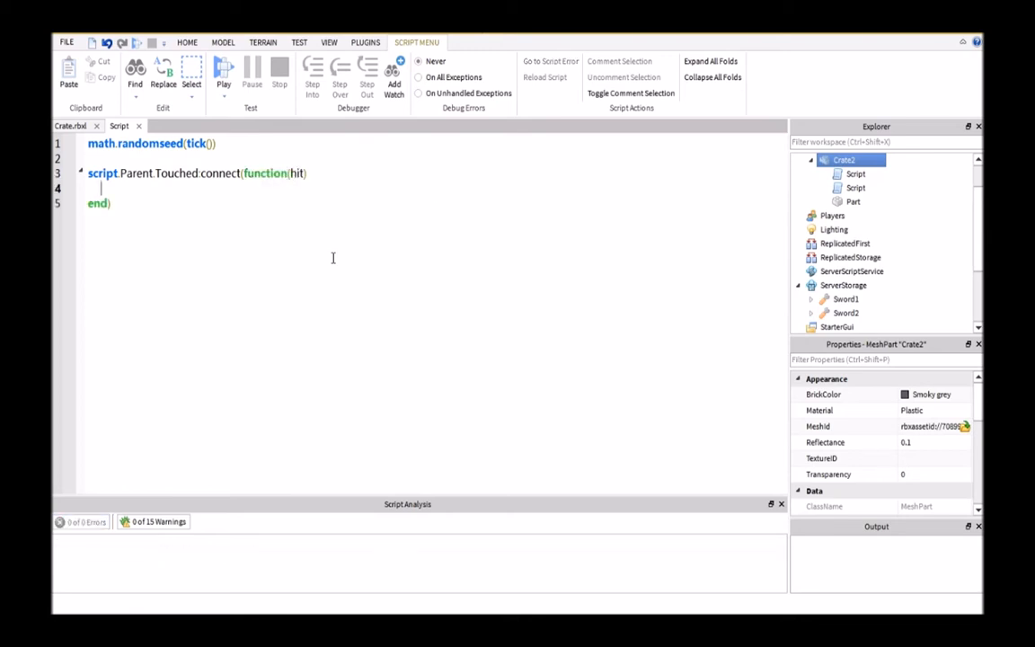
type("script.D")
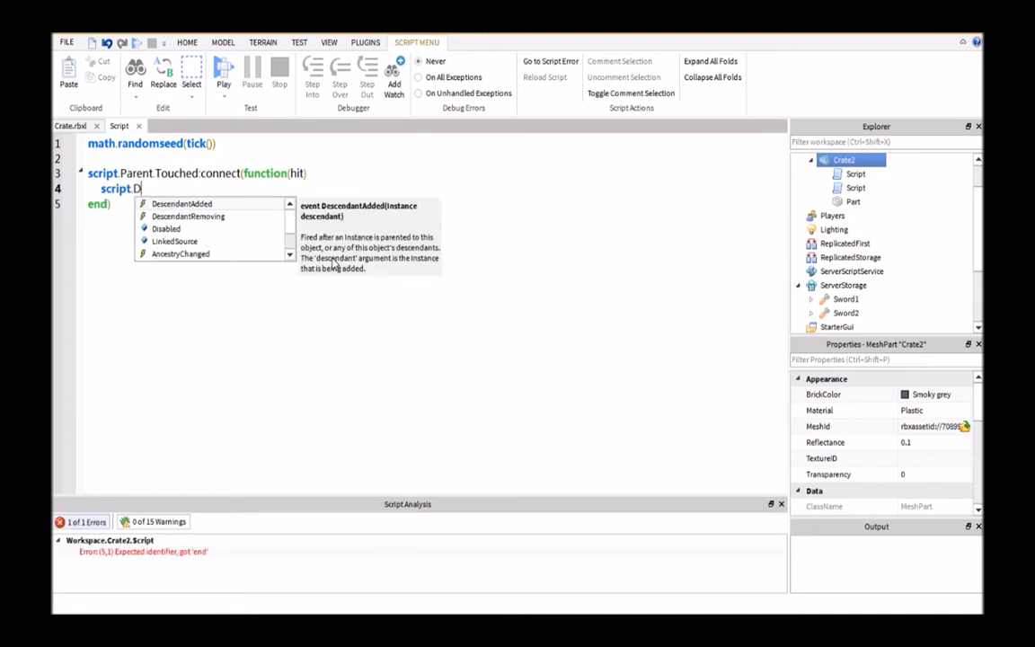
type("i")
key("Tab")
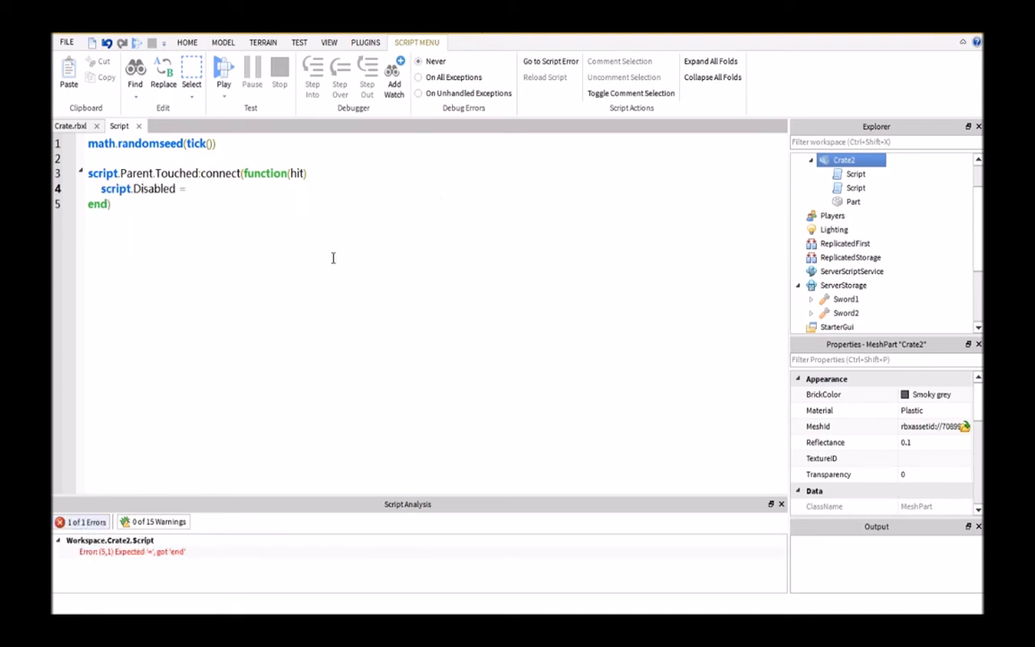
type("t")
key("Tab")
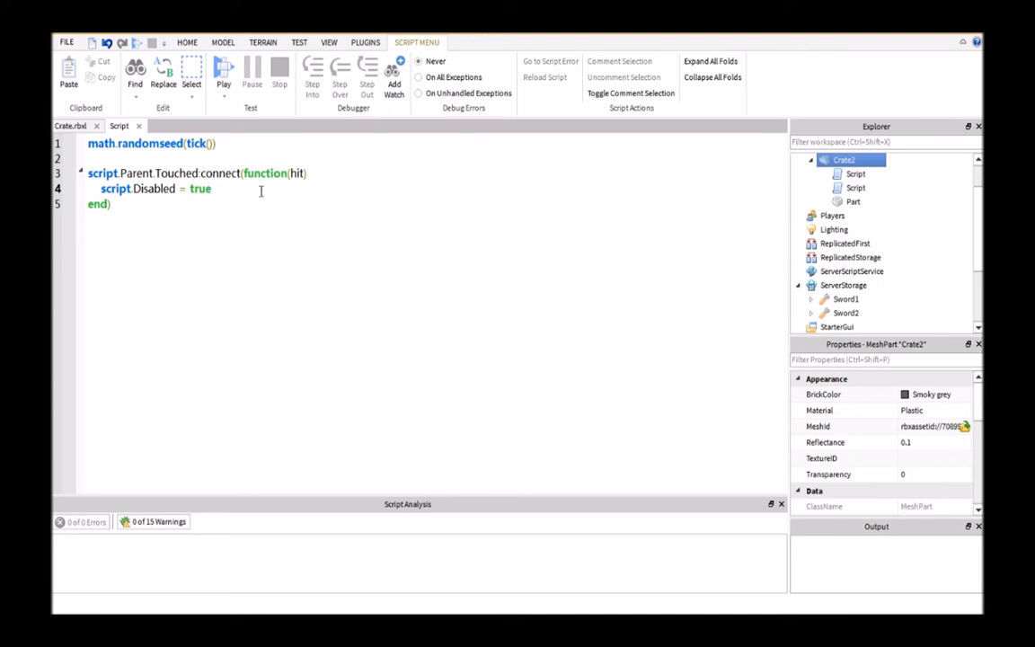
key("Return")
key("Return")
type("local ")
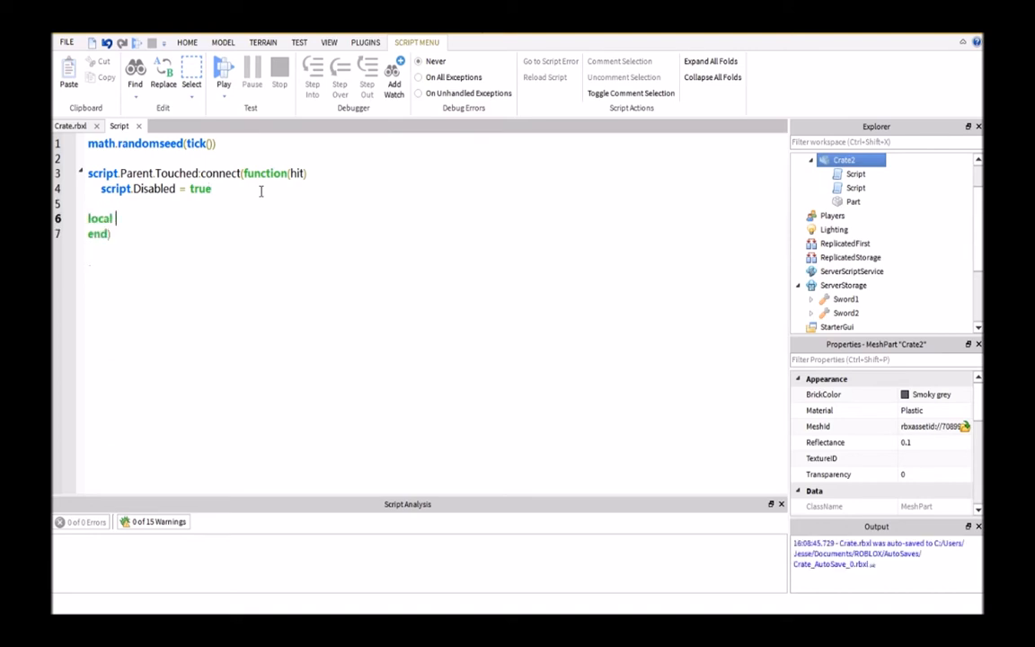
type("player = hit.PAre")
Store the toucher's Name in a local and add local random = math.random(1,100).
key("BackSpace")
key("BackSpace")
key("BackSpace")
type("ar")
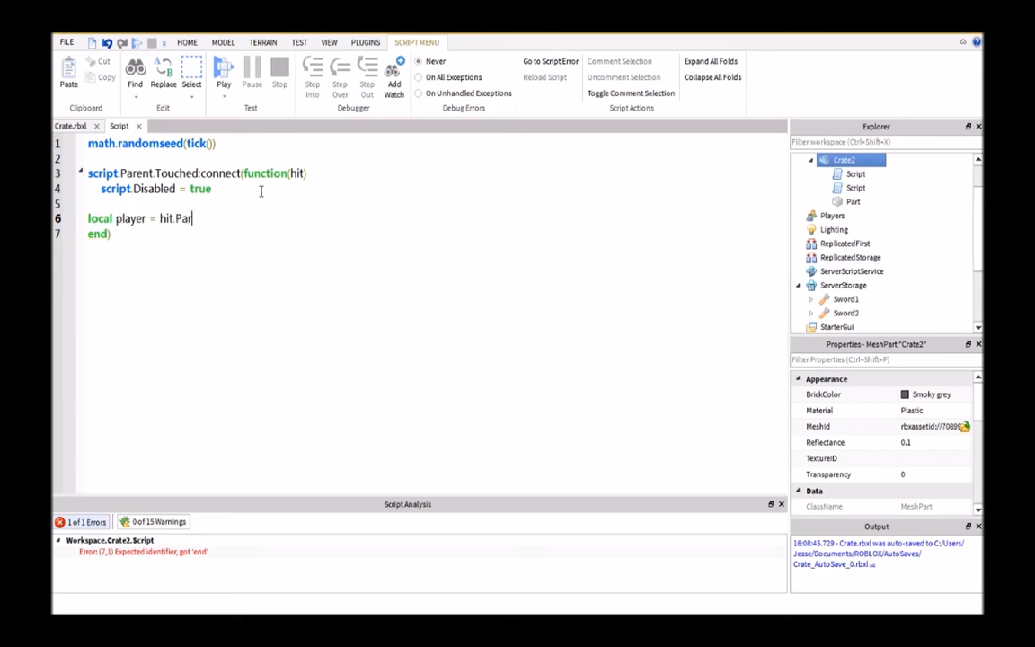
type("ent.Nam")
key("BackSpace")
key("BackSpace")
type("am")
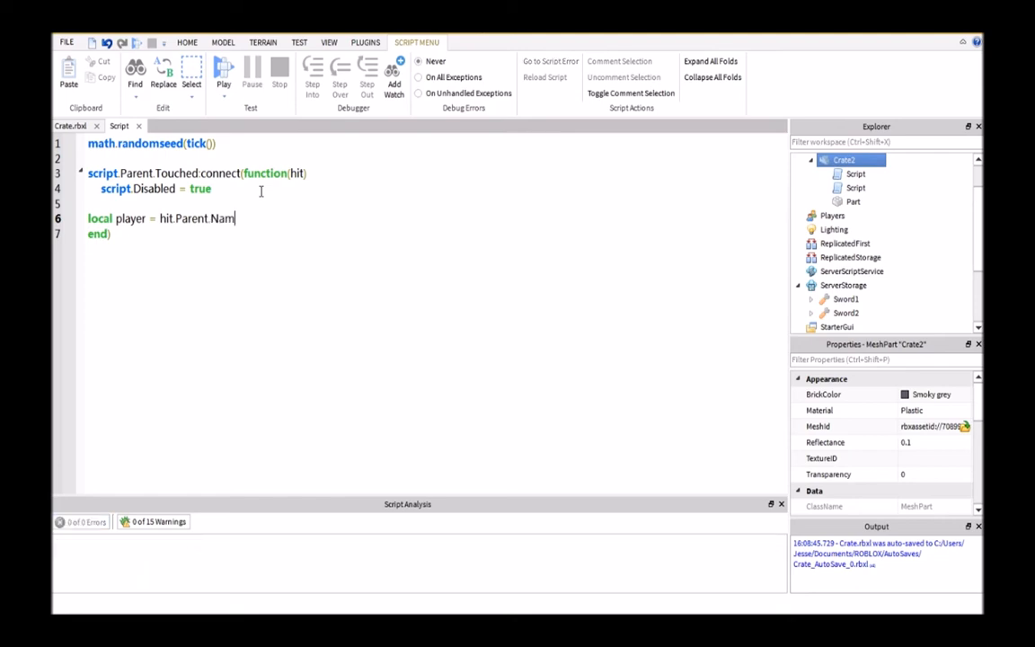
type("e")
key("Return")
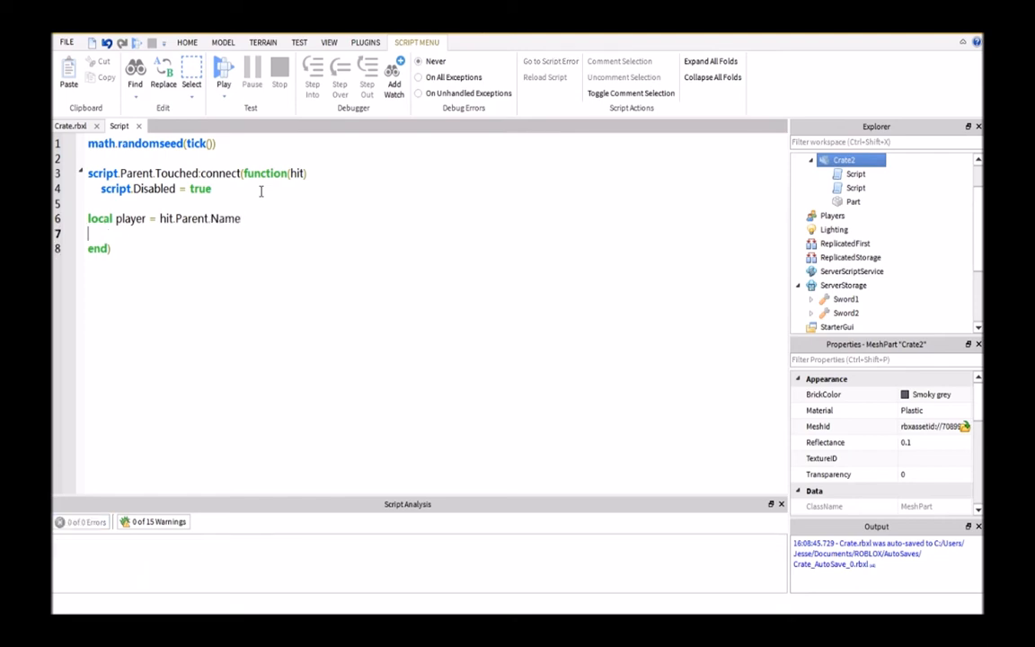
type("local random = ")
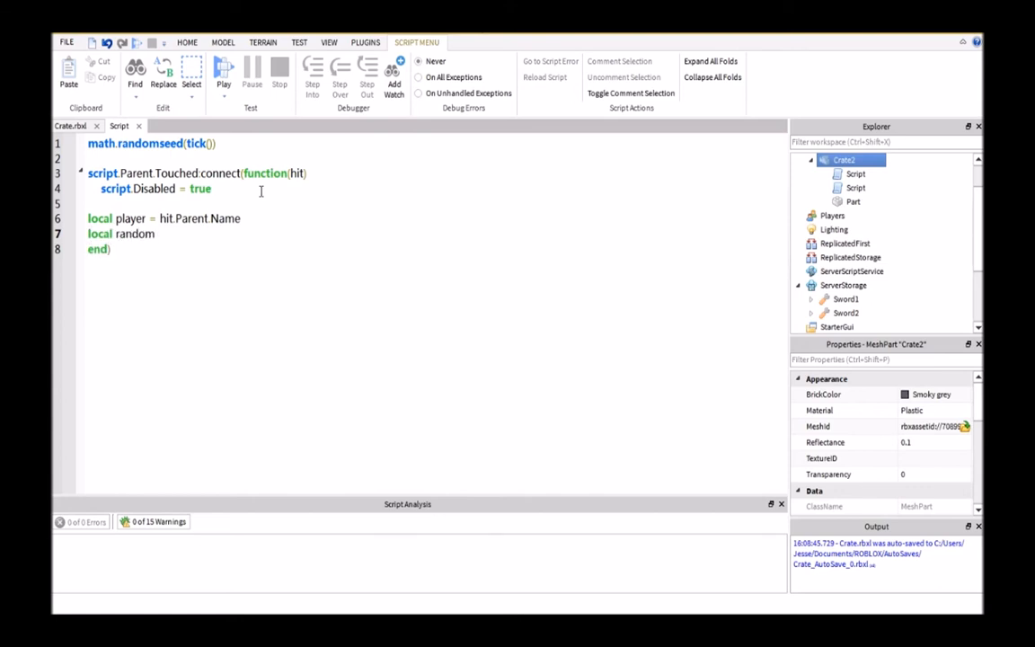
type("math.Ra")
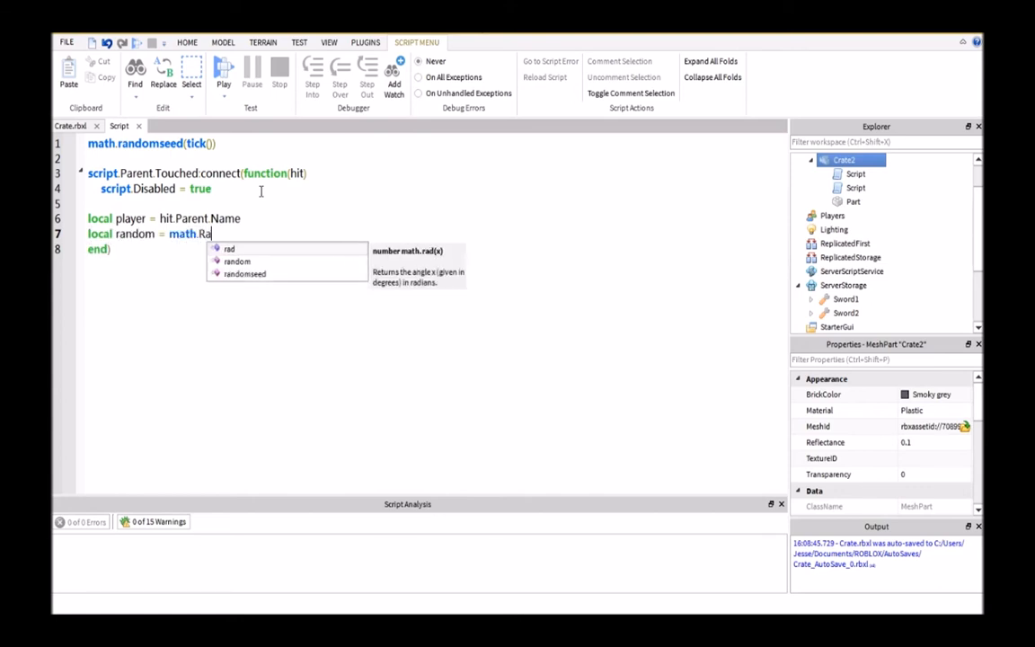
type("n")
key("Tab")
type("(1,")
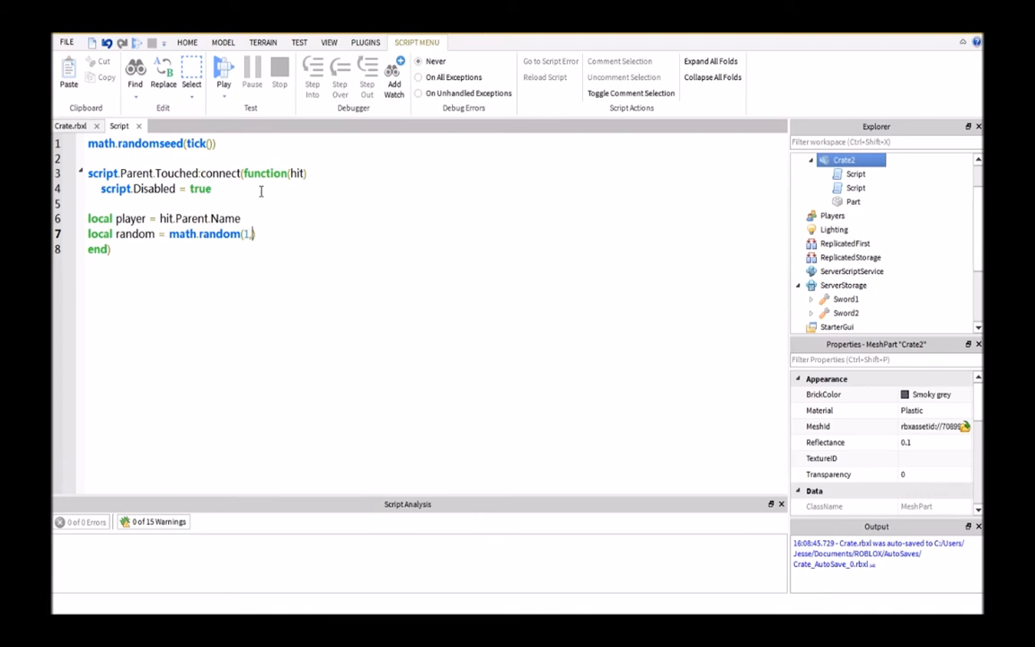
type("100")
key("Return")
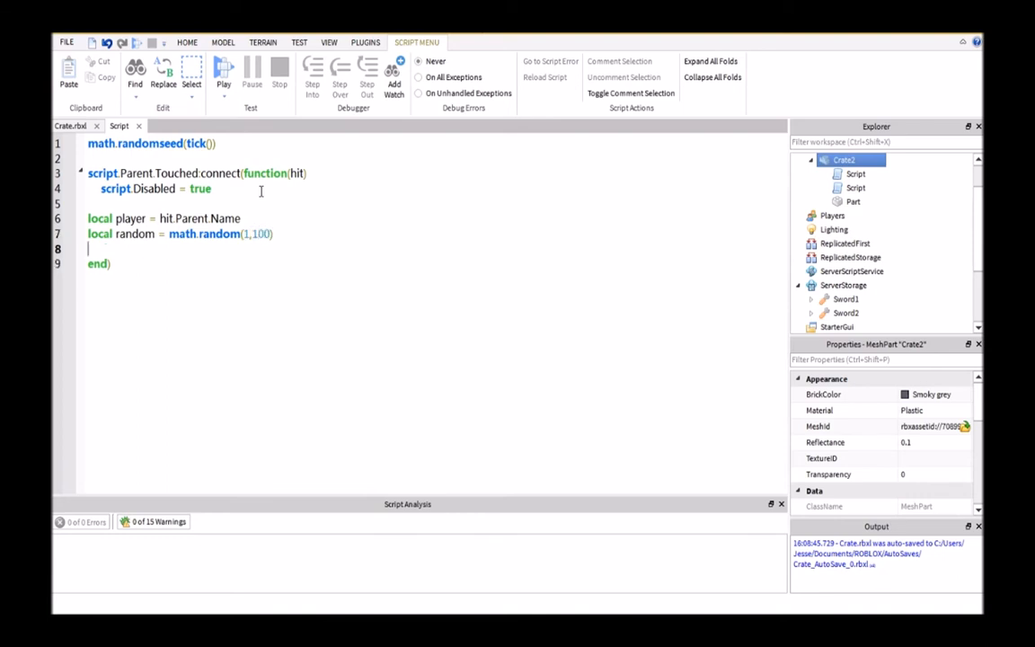
key("Return")
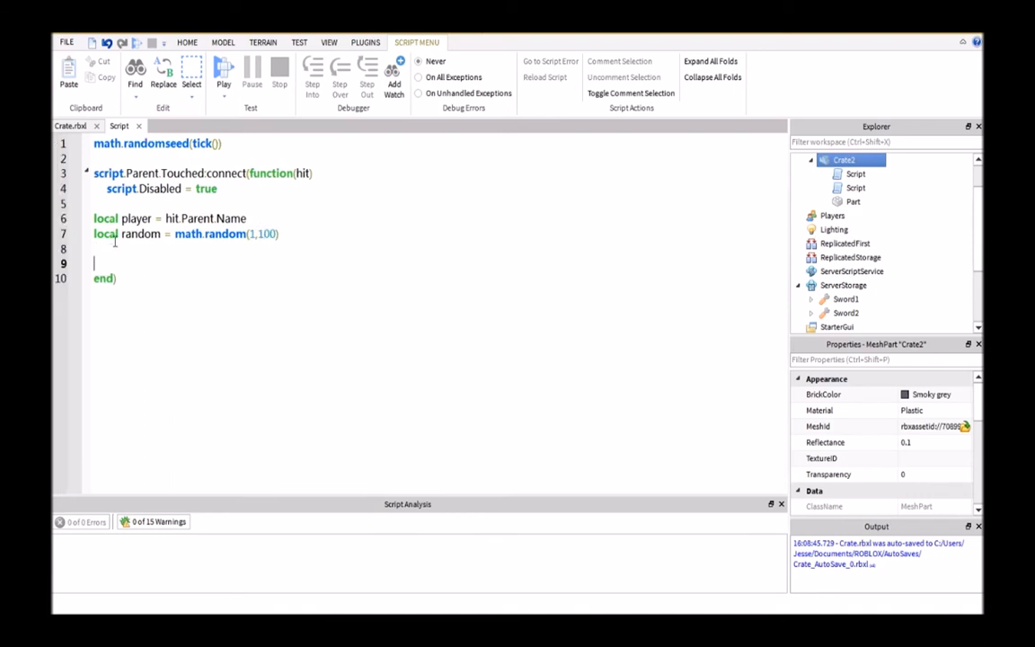
type("i")
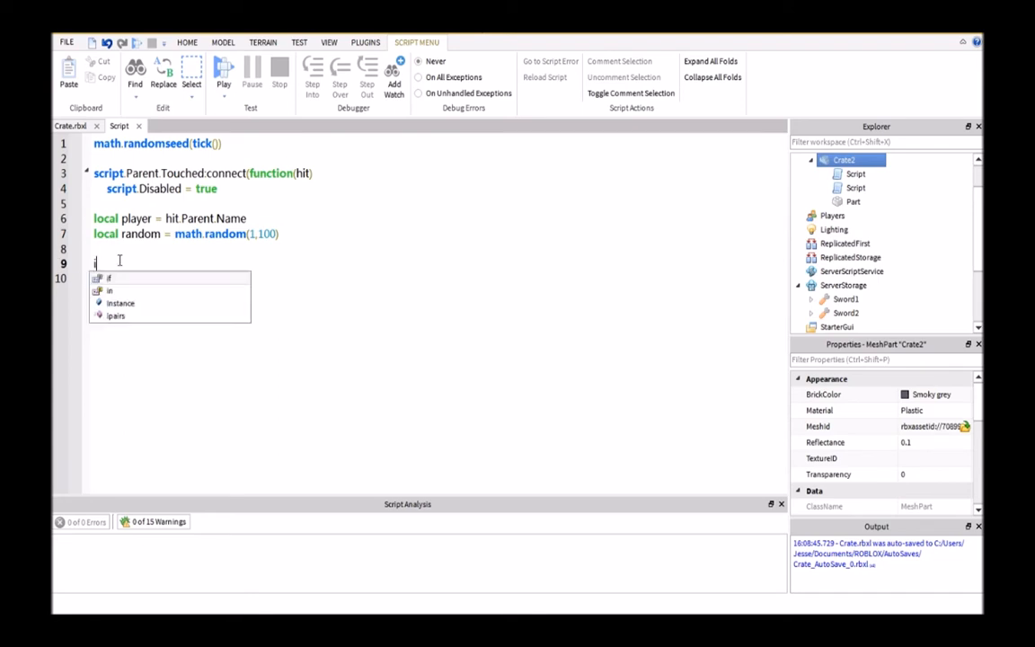
type("f ran")
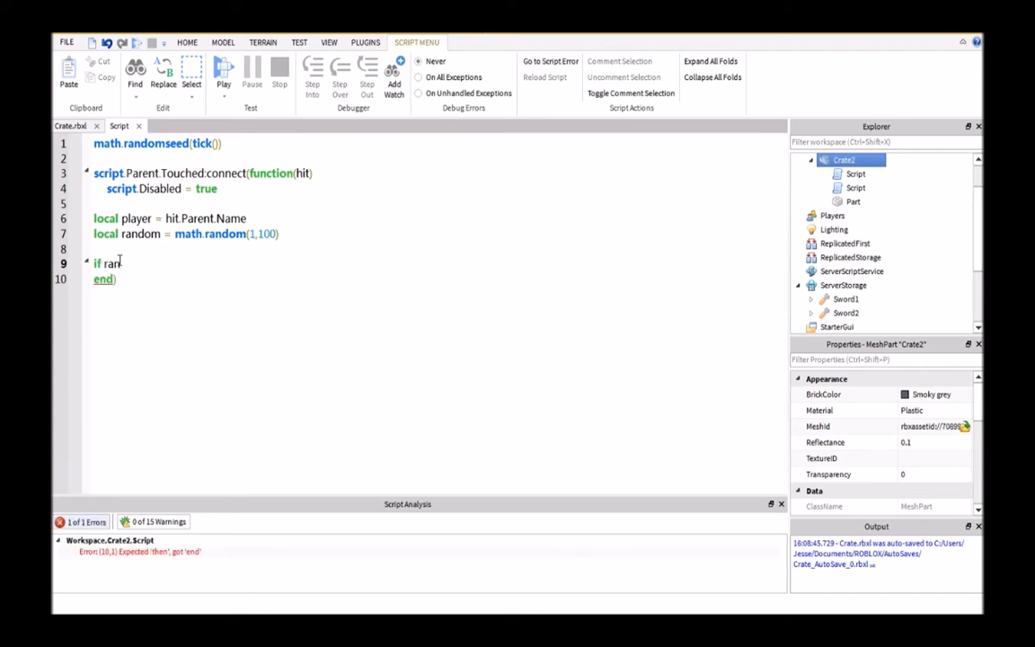
type("dom ")
type("> 0")
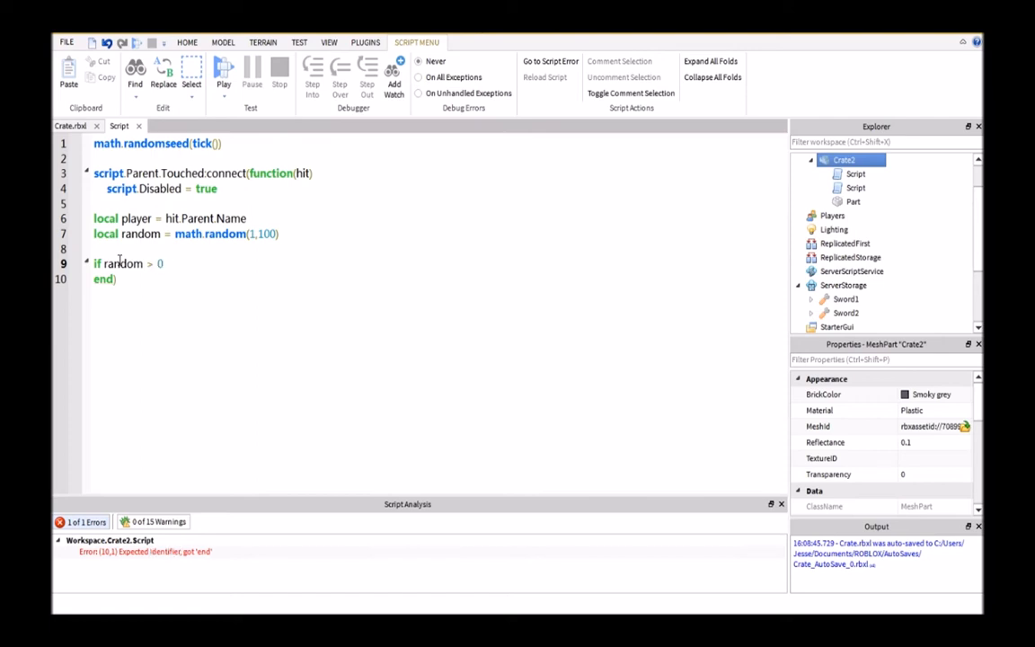
type(" and ")
type("random < ")
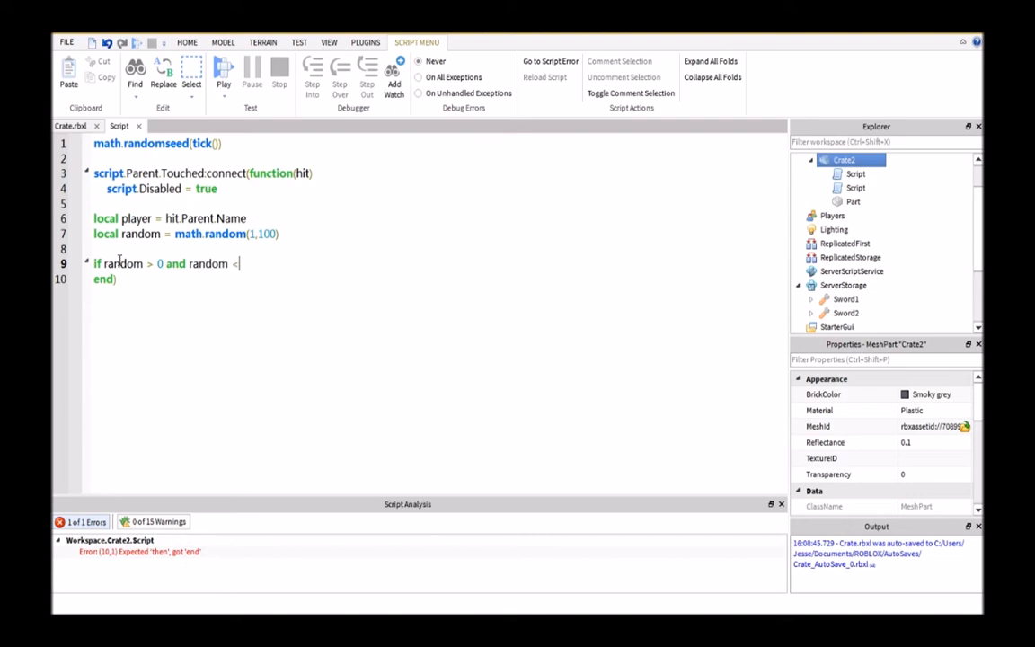
type("50")
type(" then")
Add 'if random > 0 and random < 50 then' cloning Sword1 from ServerStorage, checking the swords in Explorer.
key("Return")
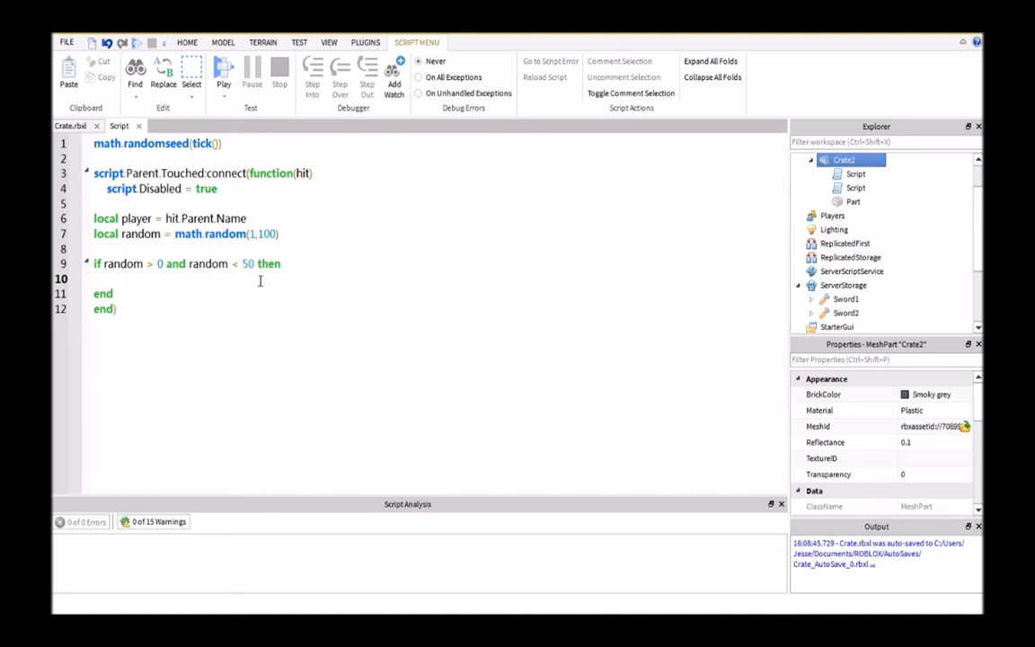
type("local ")
type("sword1 ")
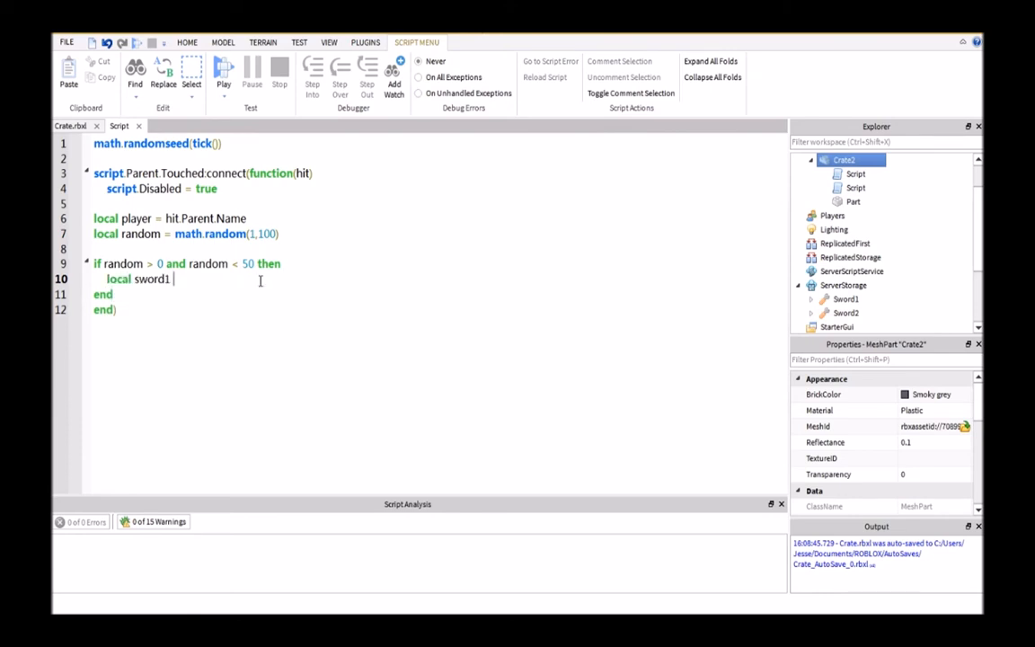
type("= game")
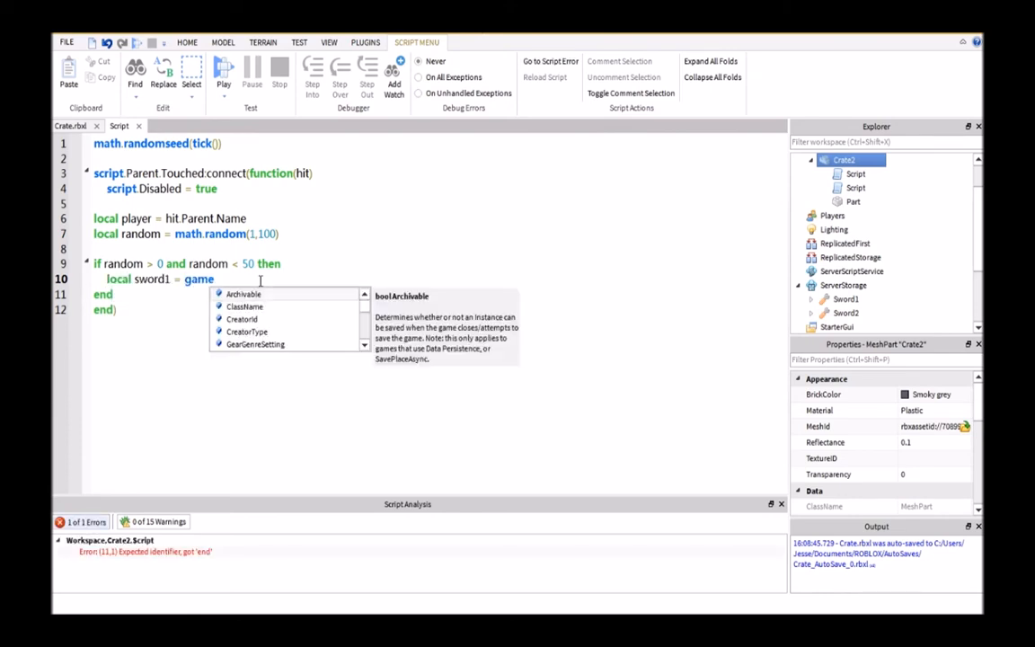
type(".ServerStorage")
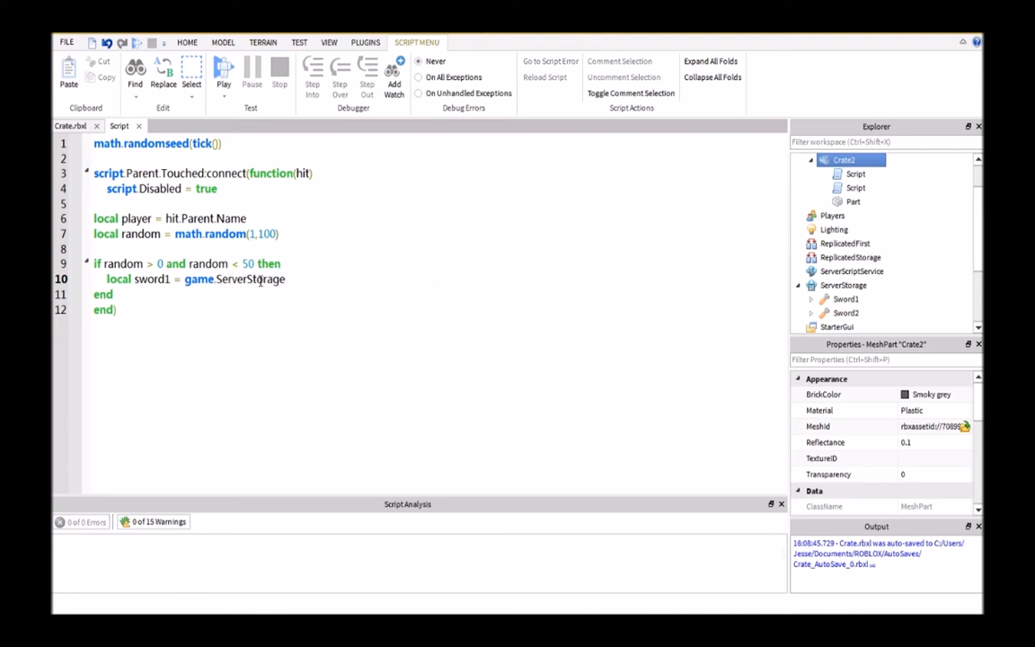
type(".Sword1")
type(":C")
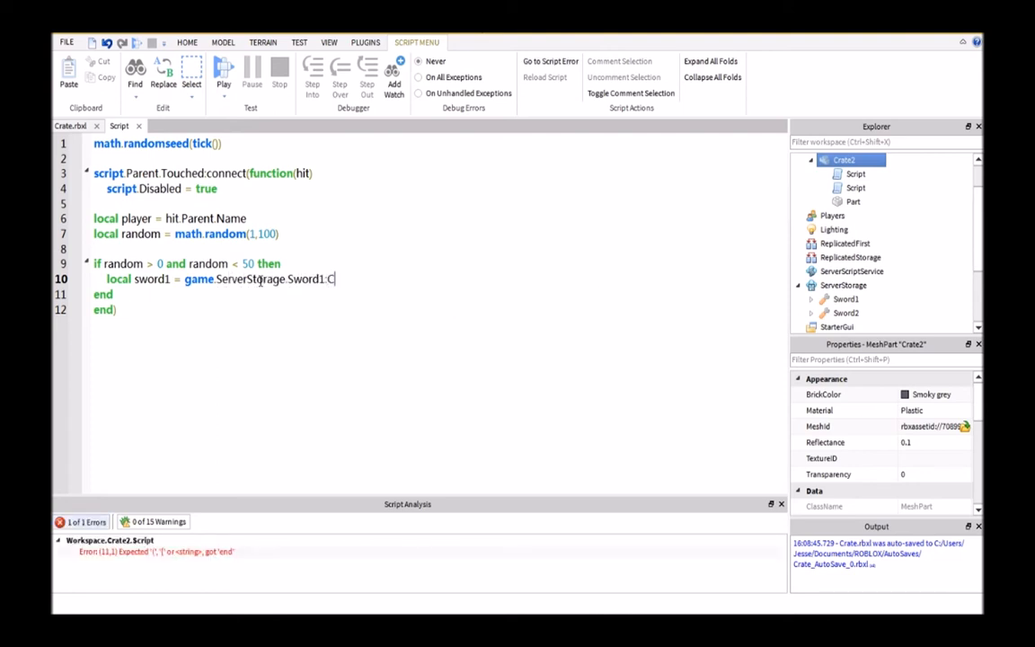
type("lone()")
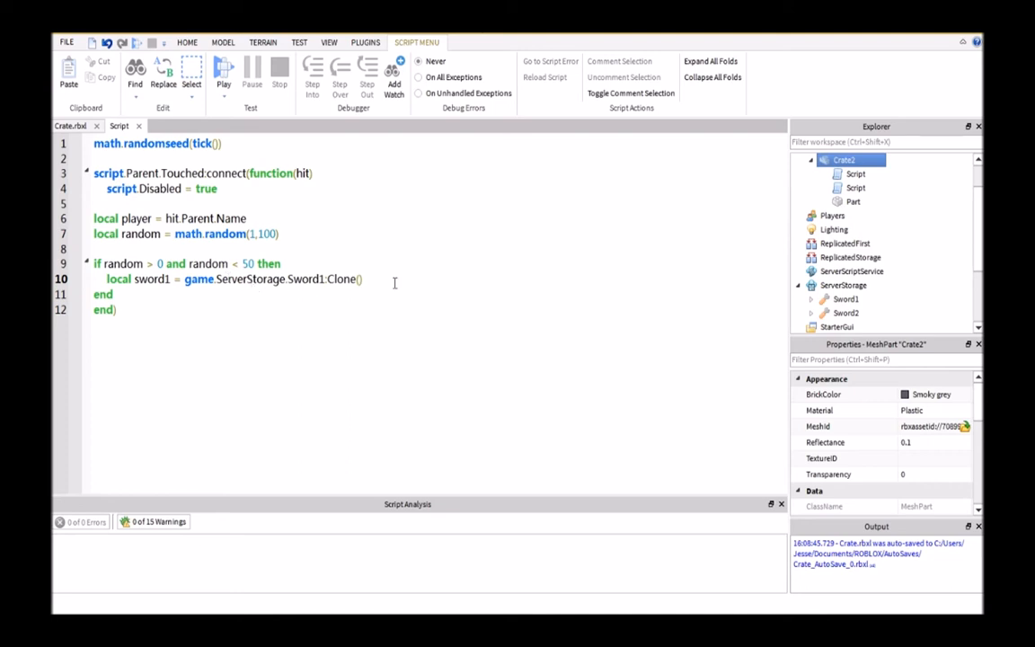
left_click(832, 286)
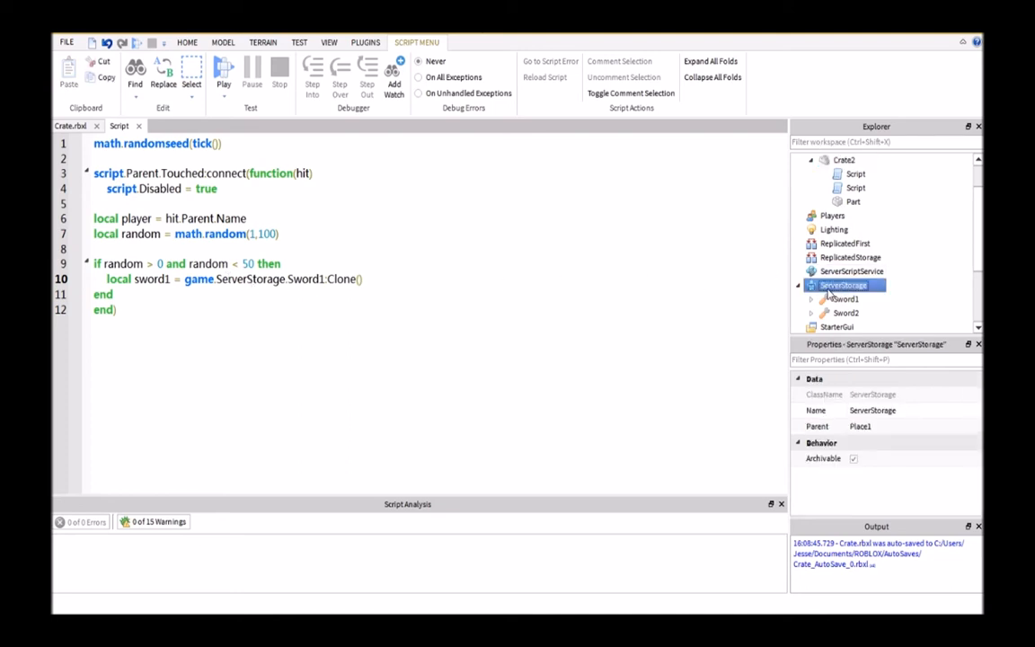
left_click(844, 299)
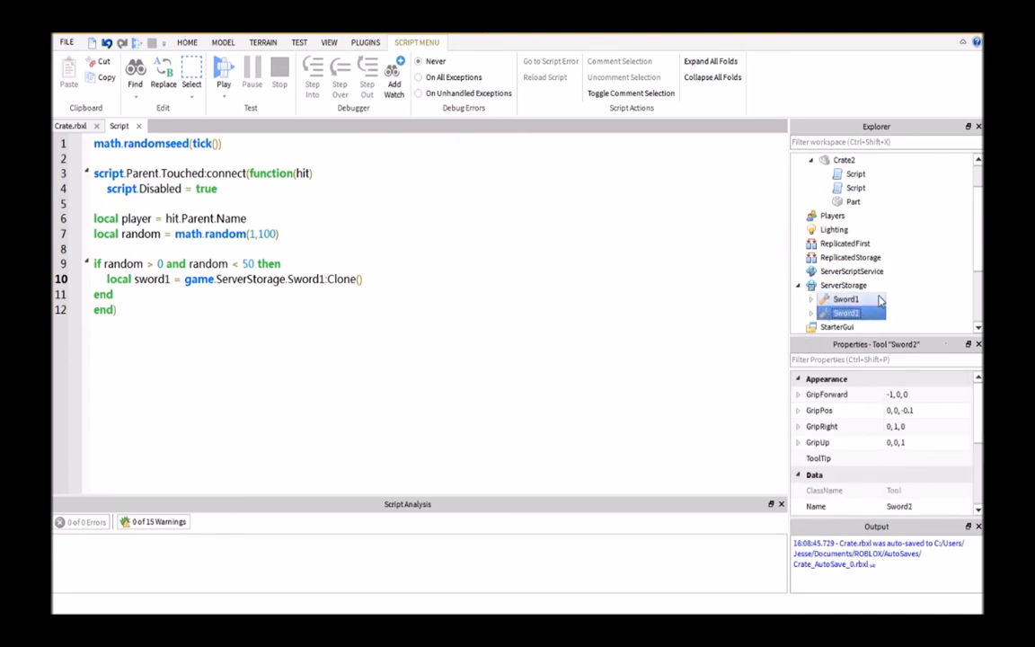
left_click(867, 288)
left_click(518, 284)
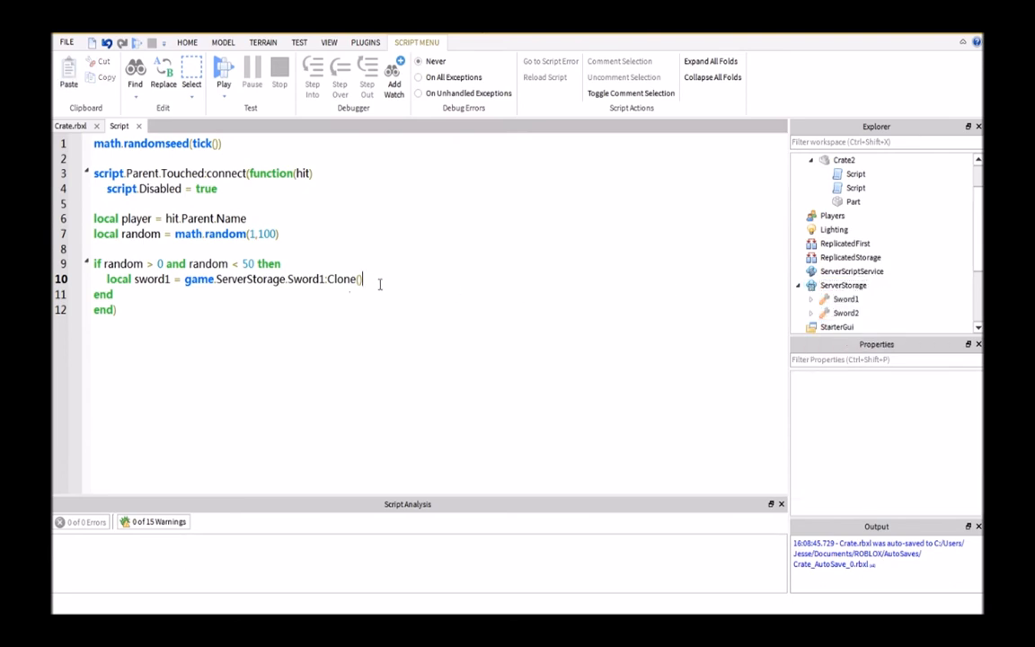
key("Return")
type("sw")
Set sword1.Parent = game.Players[player].Backpack so the clone goes to the toucher.
key("Return")
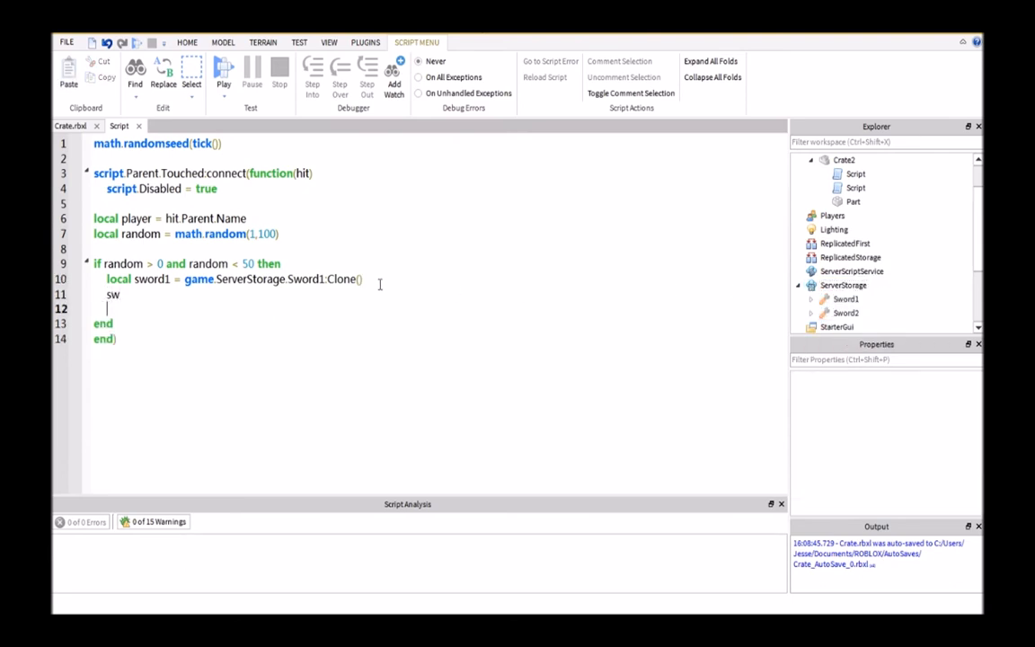
key("BackSpace")
key("BackSpace")
key("BackSpace")
type("swor")
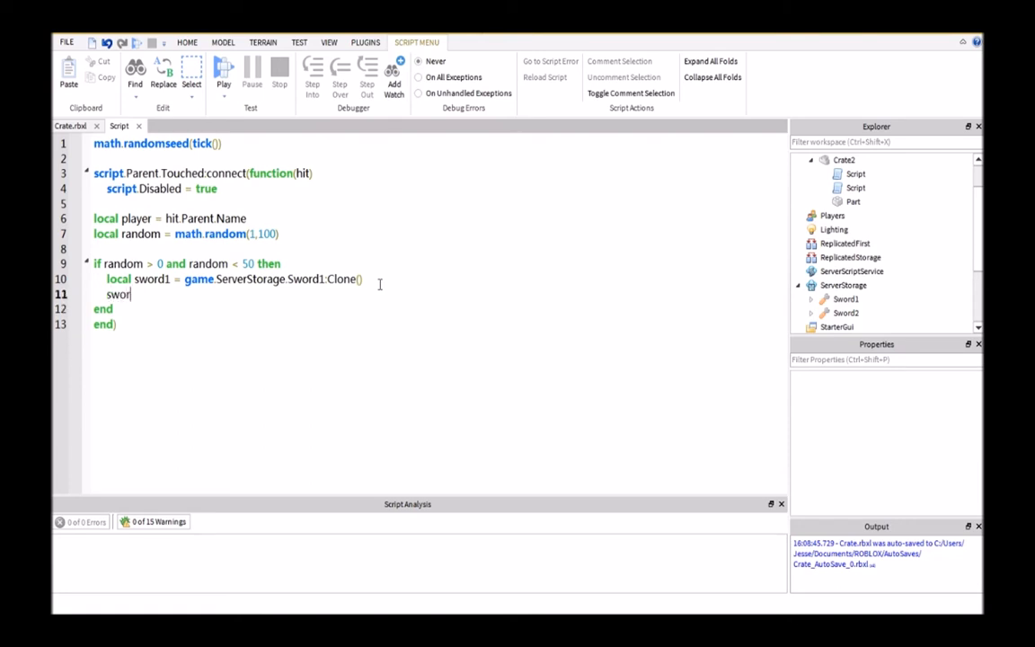
type("d2")
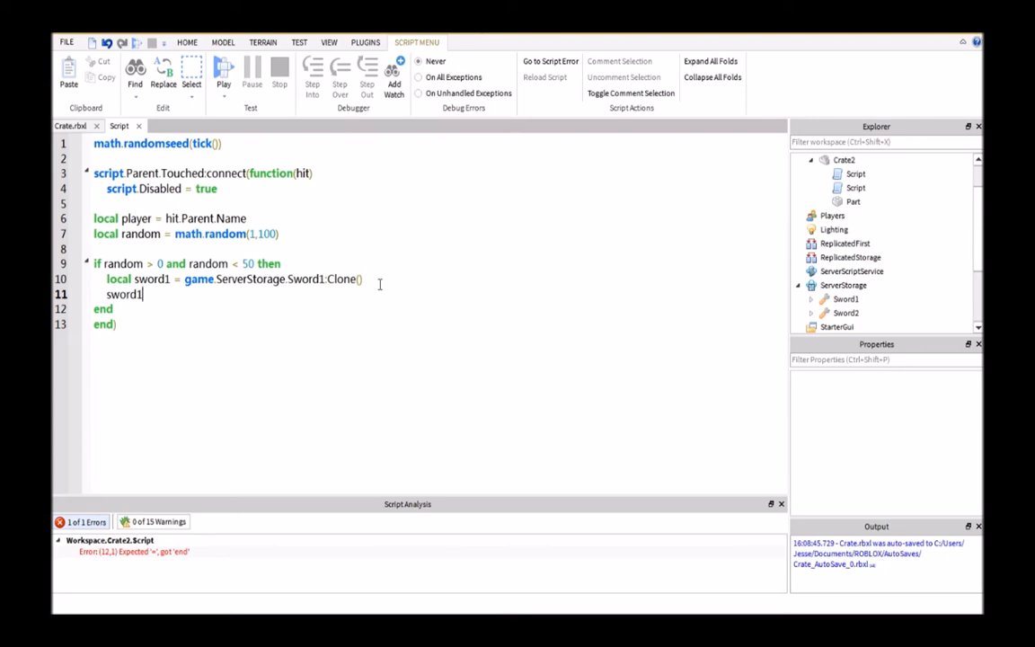
type(" Parent")
type(" game.")
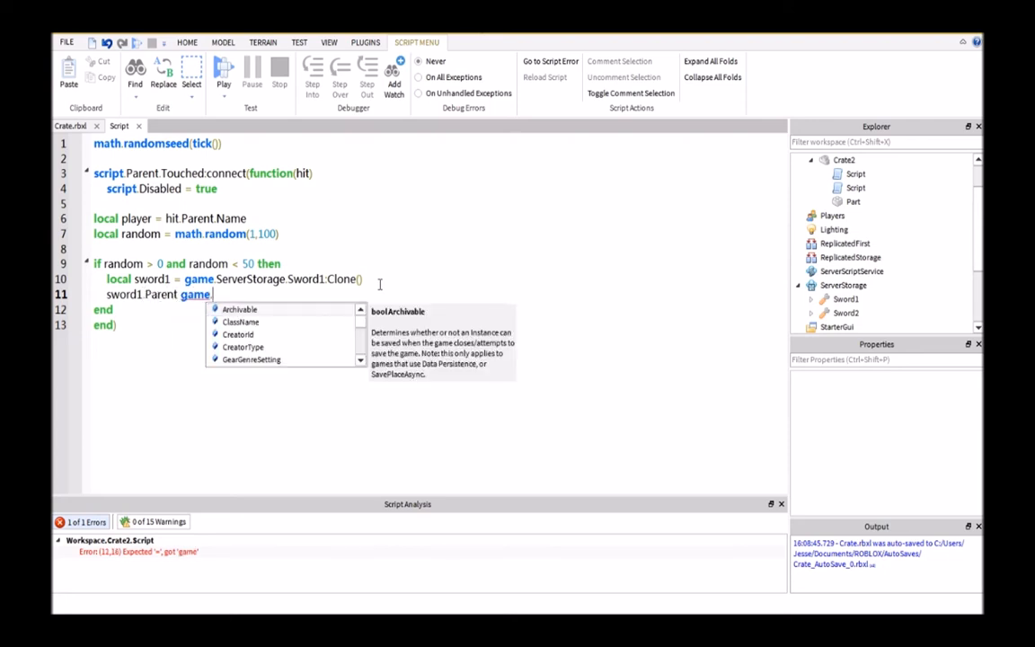
type("Pla")
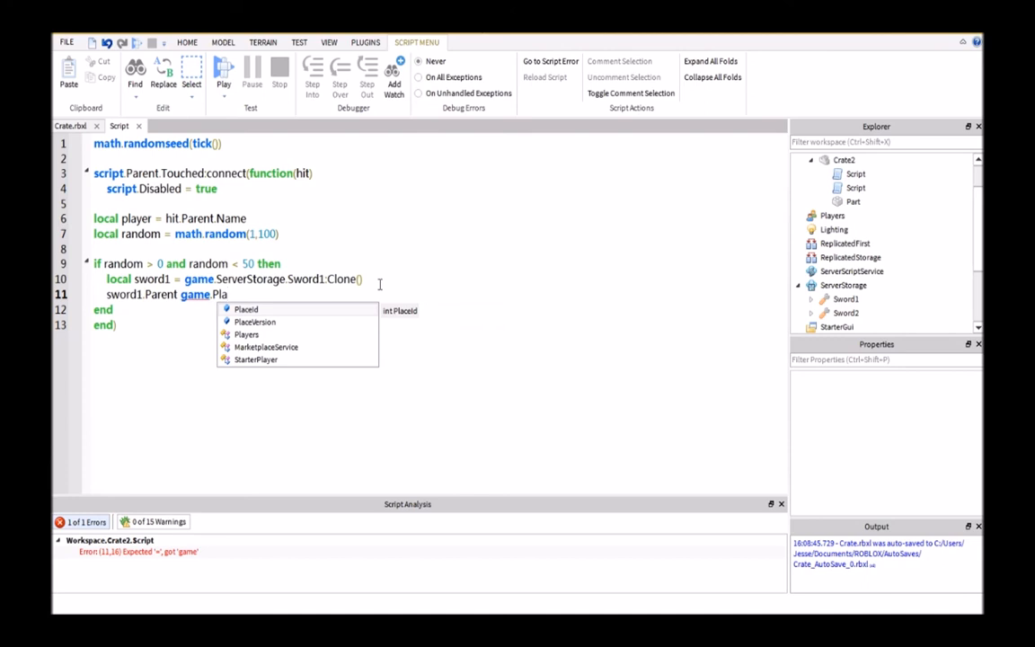
key("BackSpace")
key("BackSpace")
key("BackSpace")
key("BackSpace")
key("BackSpace")
key("BackSpace")
key("BackSpace")
key("BackSpace")
key("BackSpace")
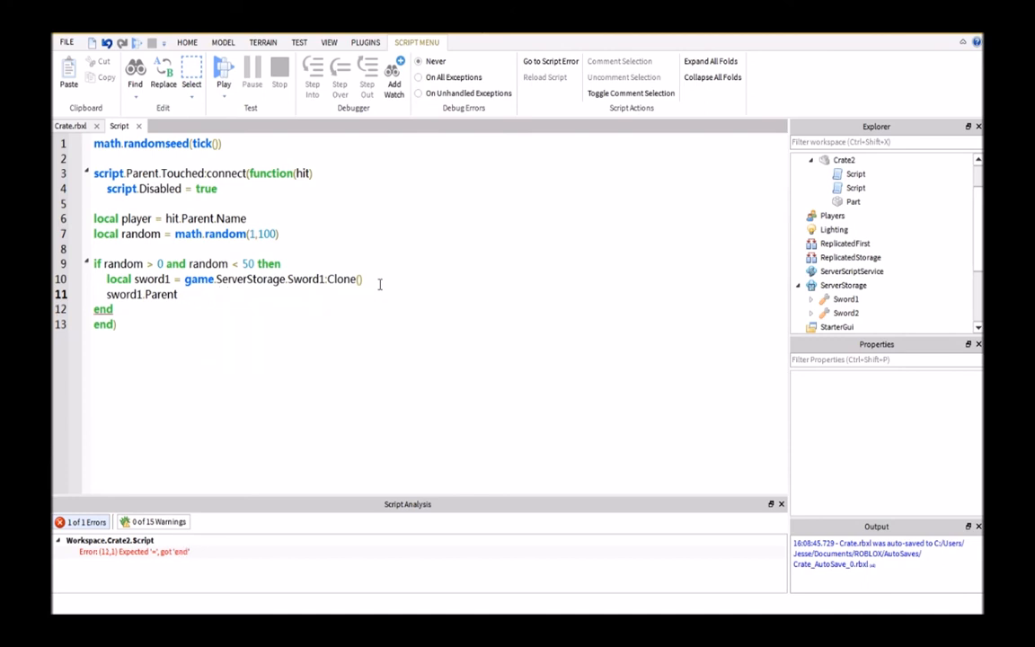
type(" = game.PA")
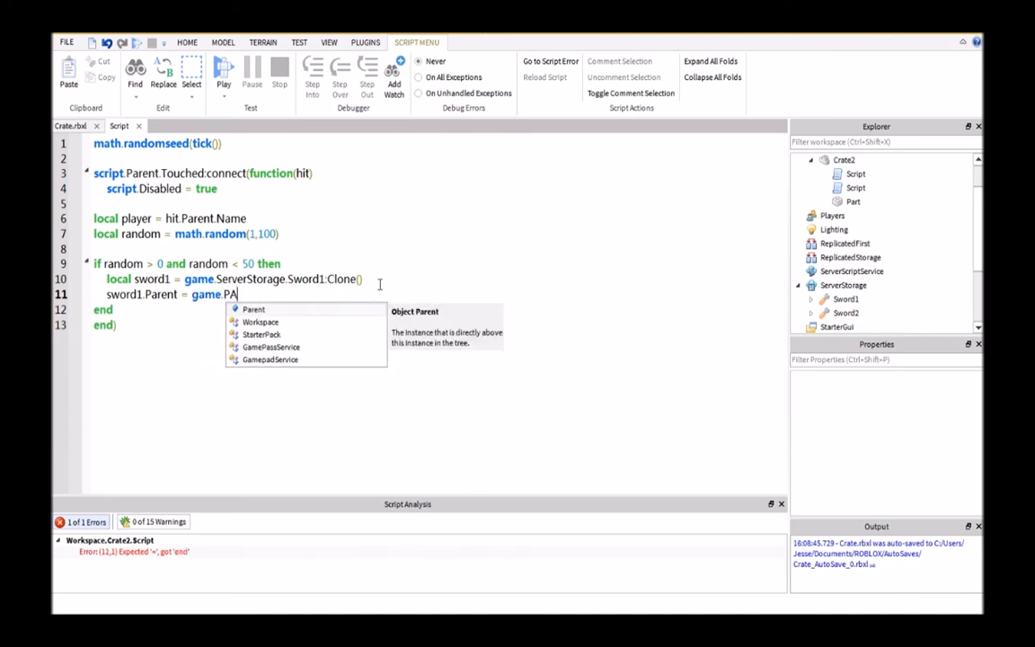
key("BackSpace")
key("BackSpace")
type("pla")
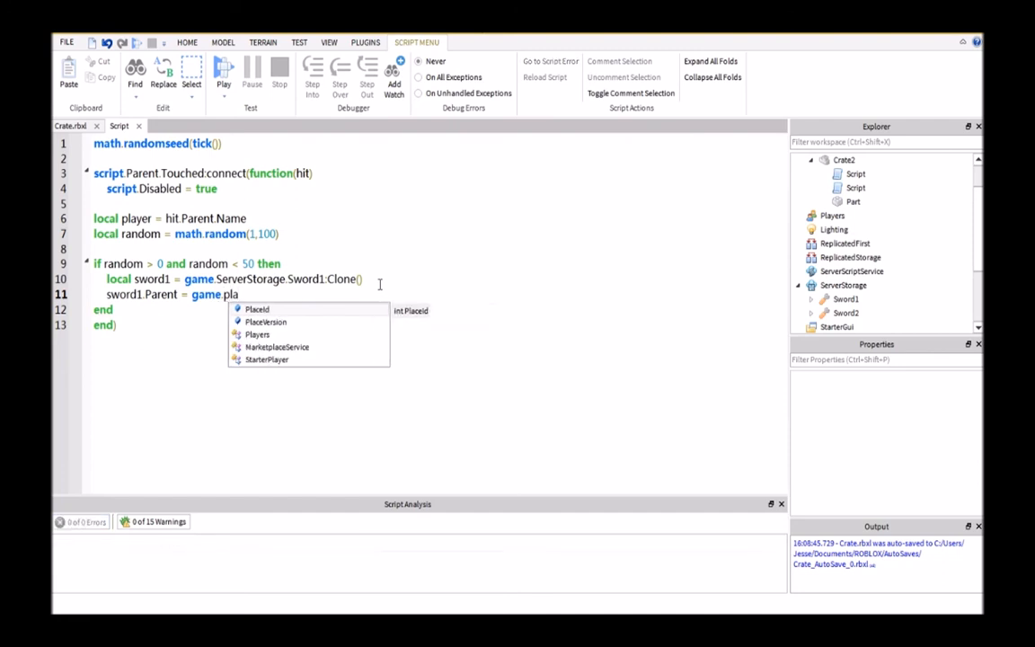
key("Down")
key("Down")
key("Return")
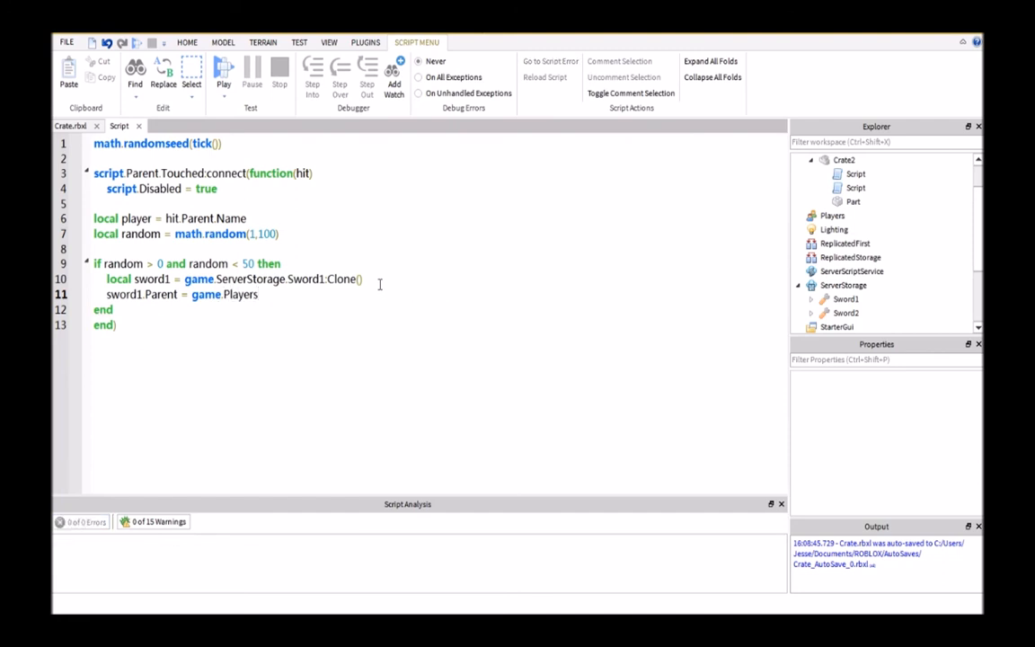
type("player]")
type(".Ba")
type("ckpack")
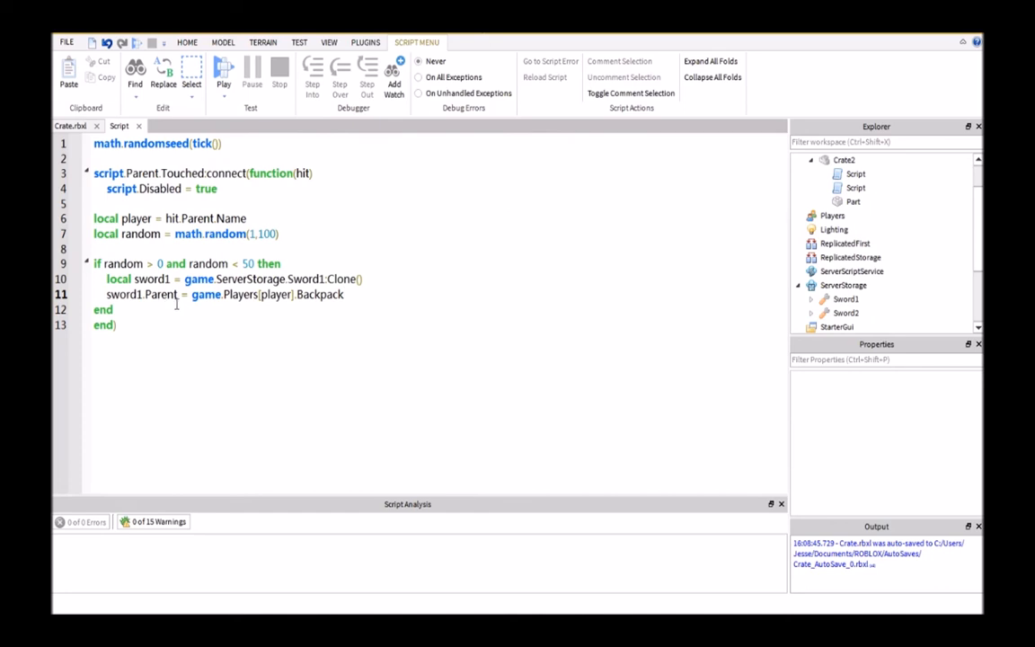
key("Return")
key("Return")
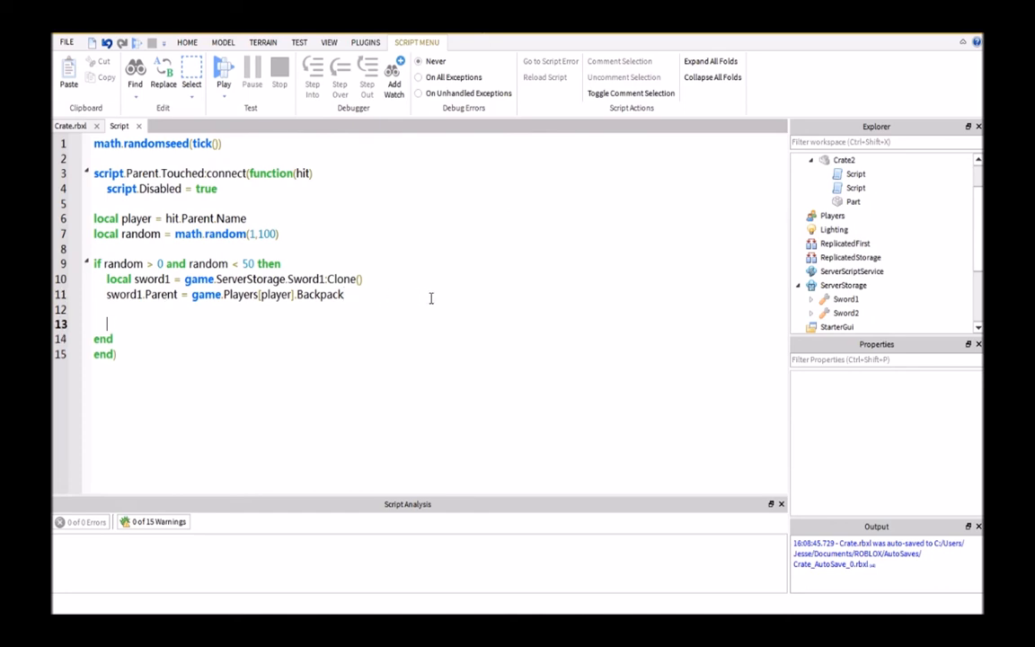
type("elseif")
type(" random")
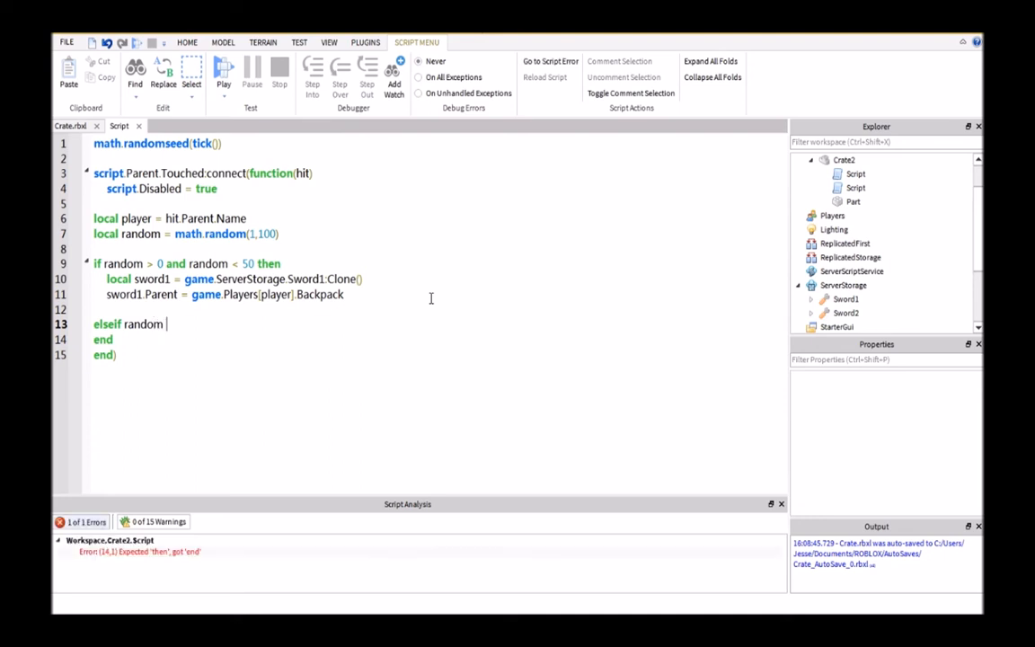
type(" > 50 a")
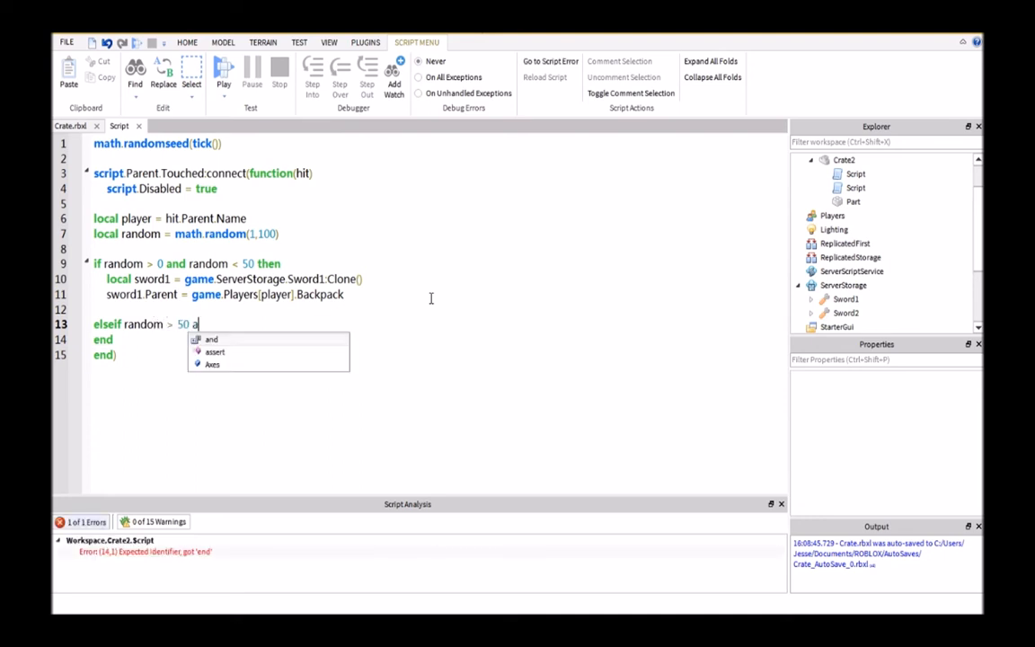
type("nd random")
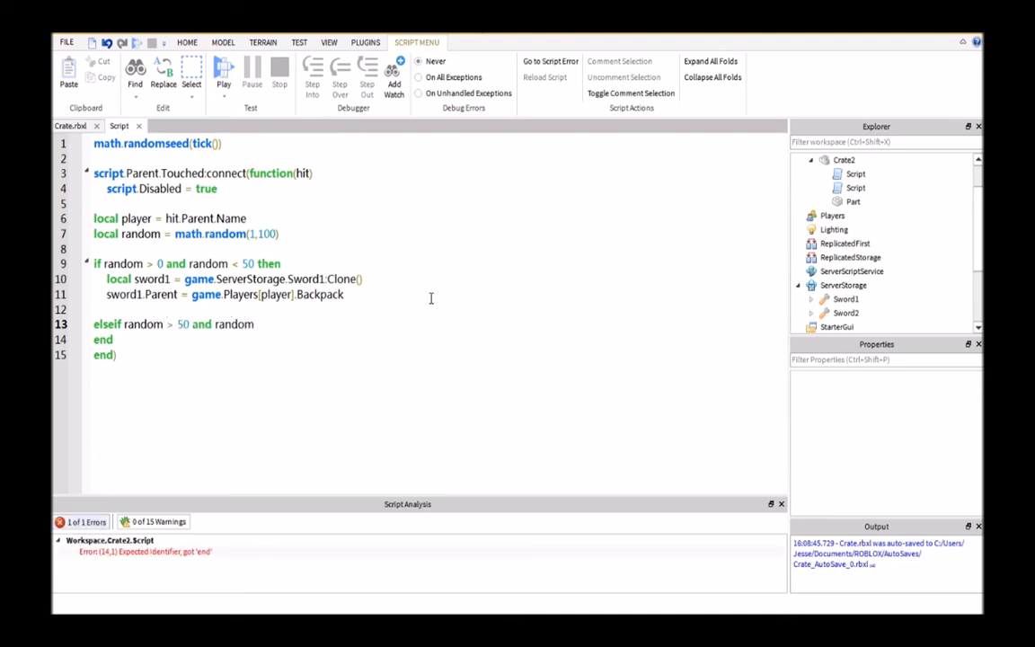
type(" < 100 t")
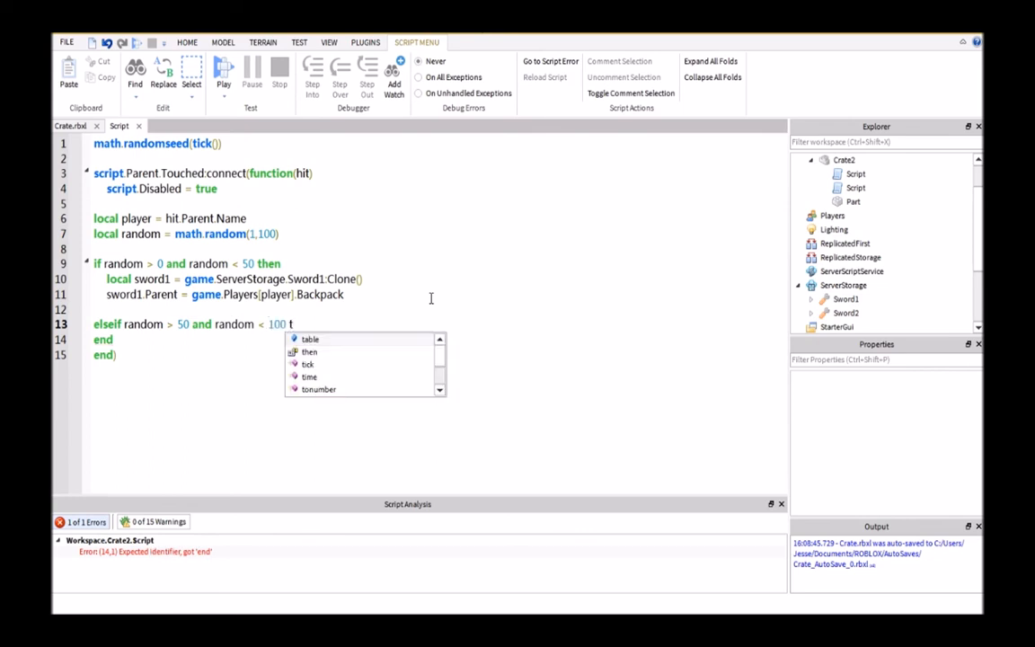
type("hen")
Add 'elseif random > 50 and random < 100 then' with local sword2 = game.ServerStorage.Sword2:Clone().
key("Return")
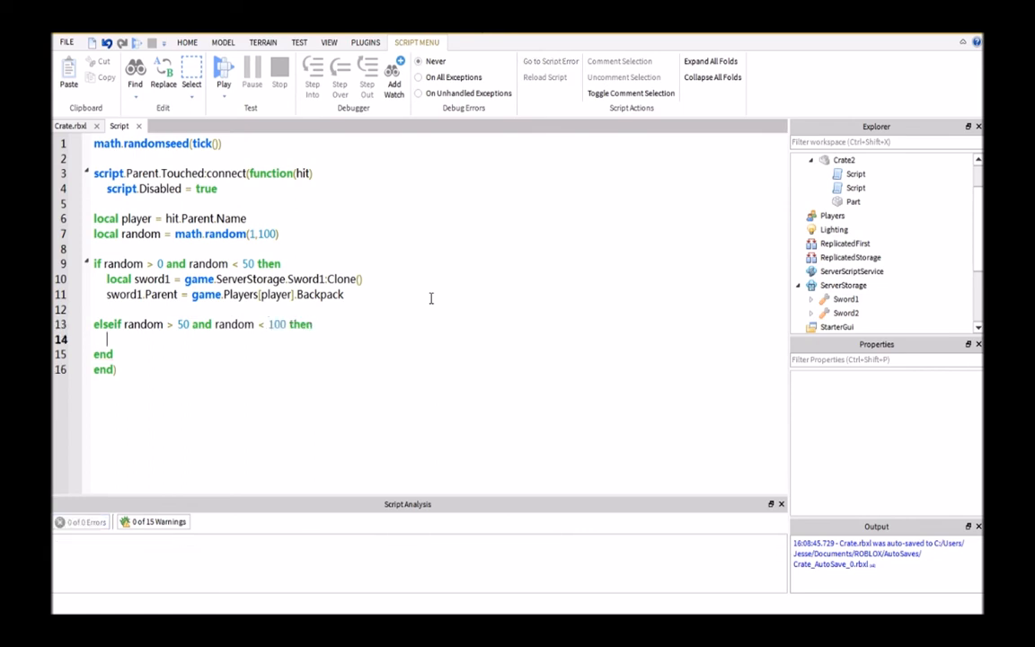
type("local sword")
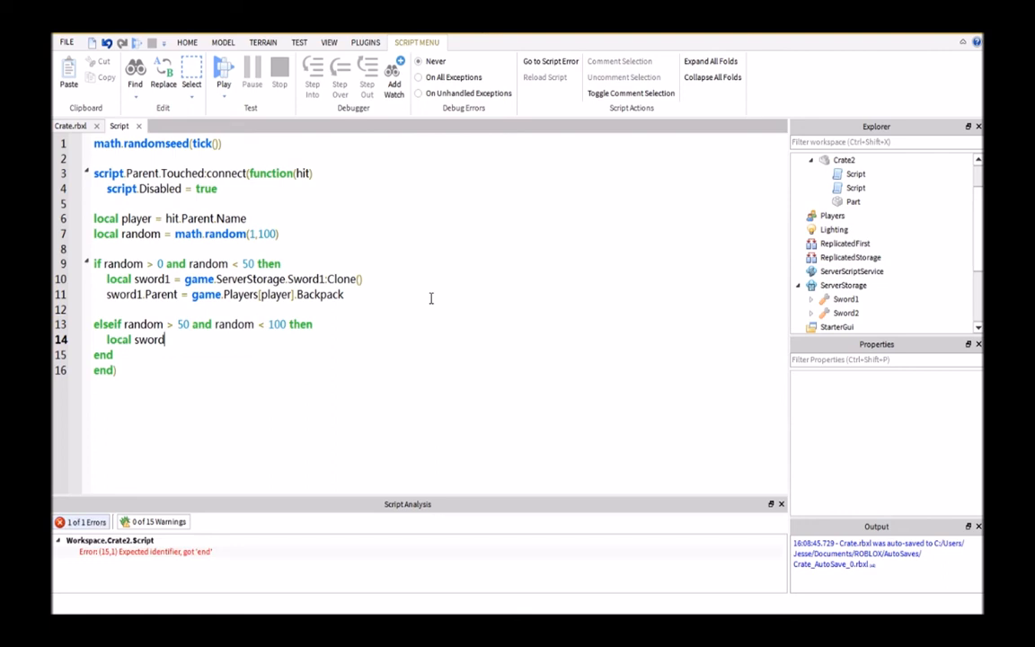
type("2 = g")
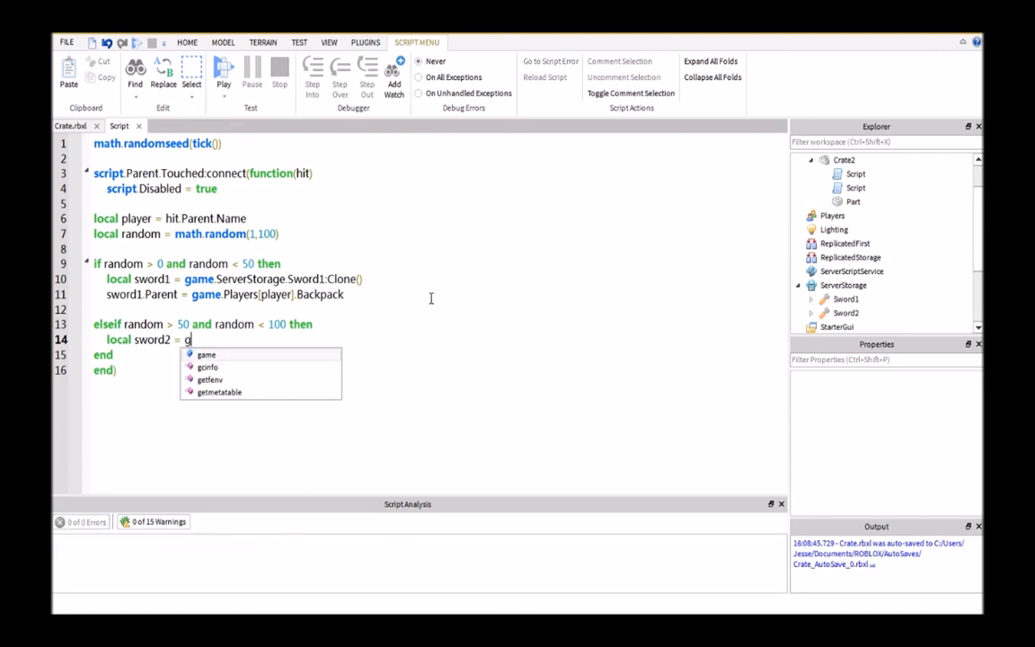
type("ame.Se")
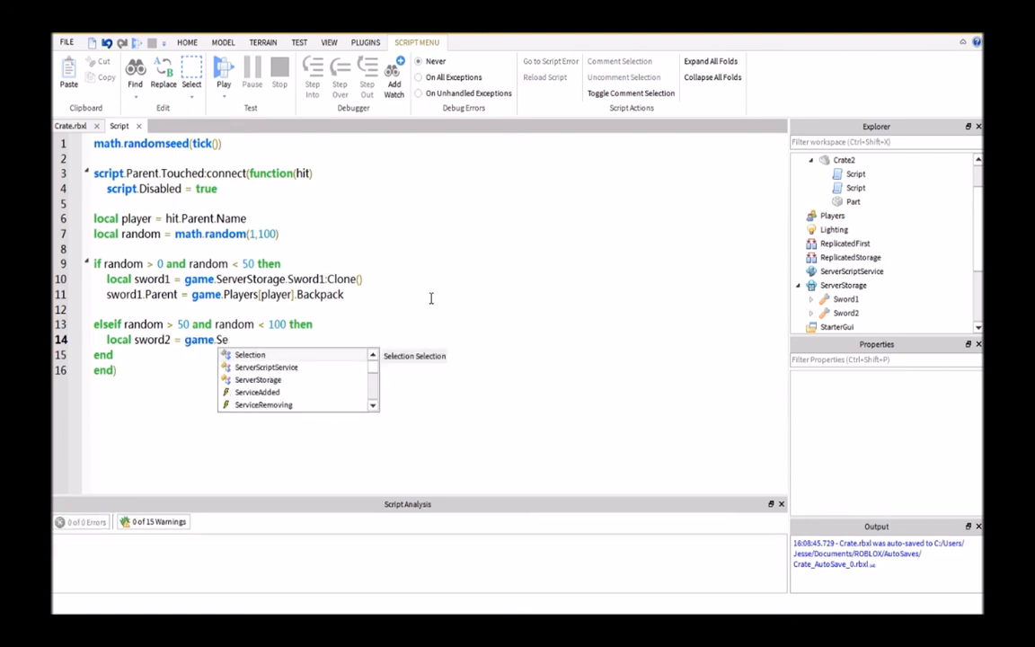
type("rverStorage")
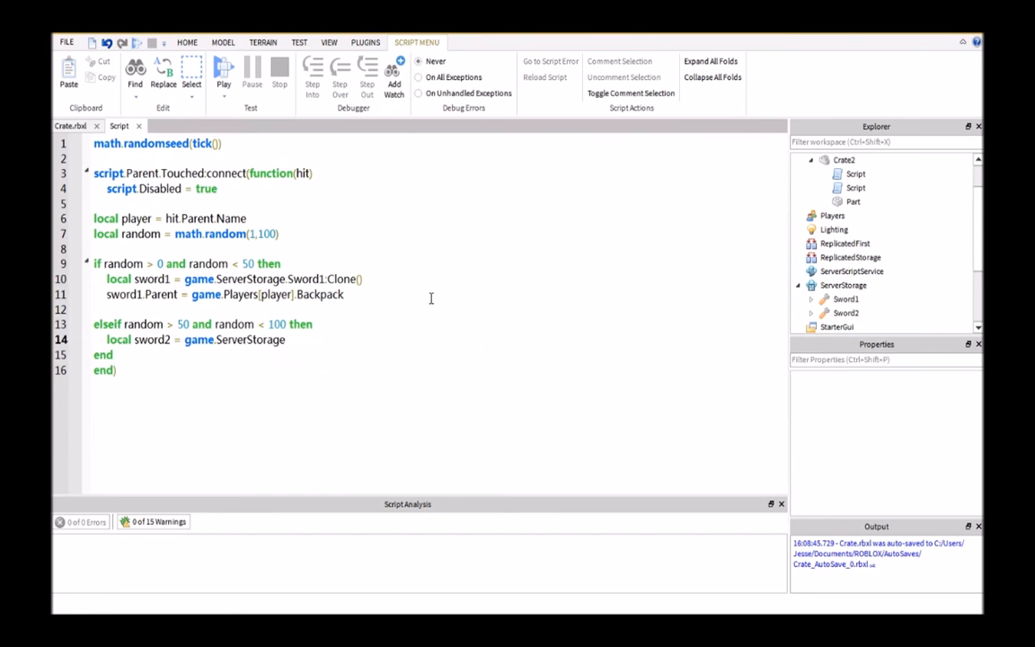
type(".Sword2")
type(":cl")
key("Down")
key("Tab")
type("()")
key("Return")
type("sword")
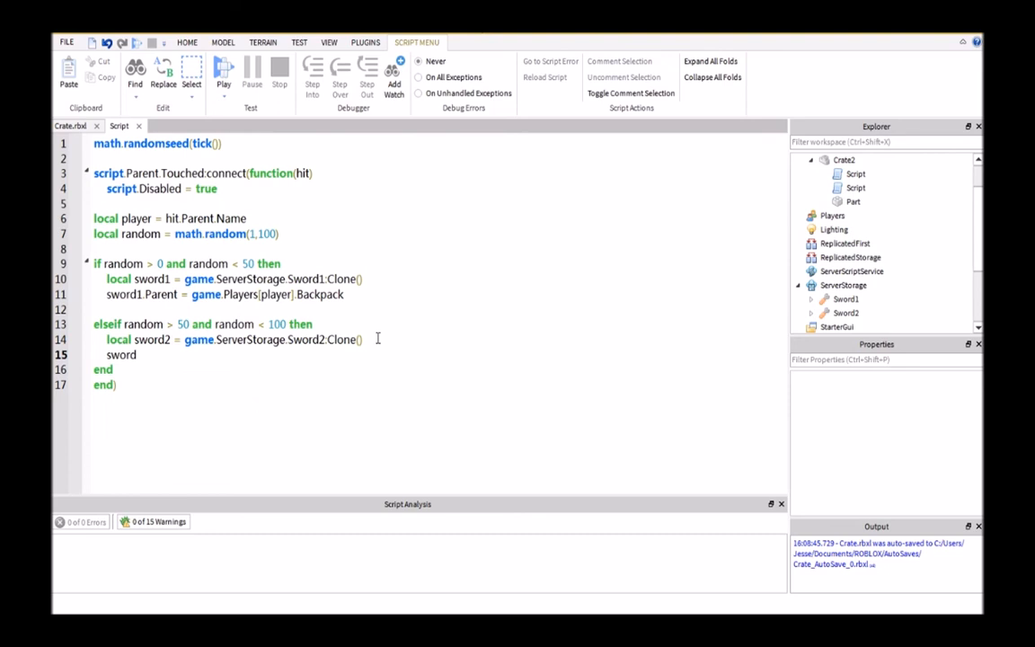
type("2.AP")
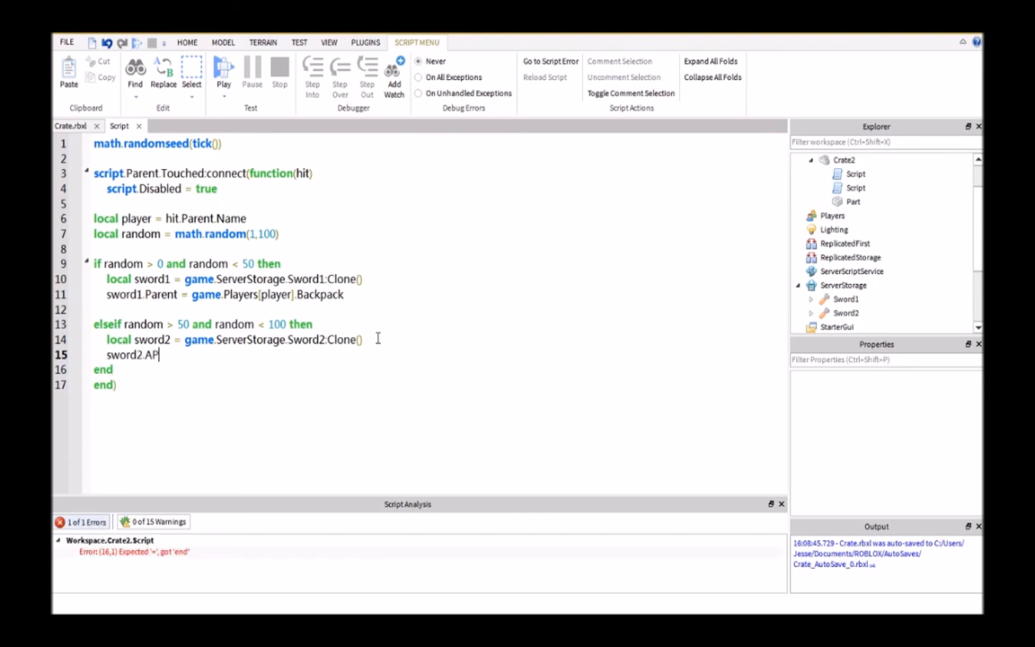
Parent sword2 to game.Players[player].Backpack and move to the end of the if block.
key("BackSpace")
key("BackSpace")
type("Parent = ")
type("game.Players")
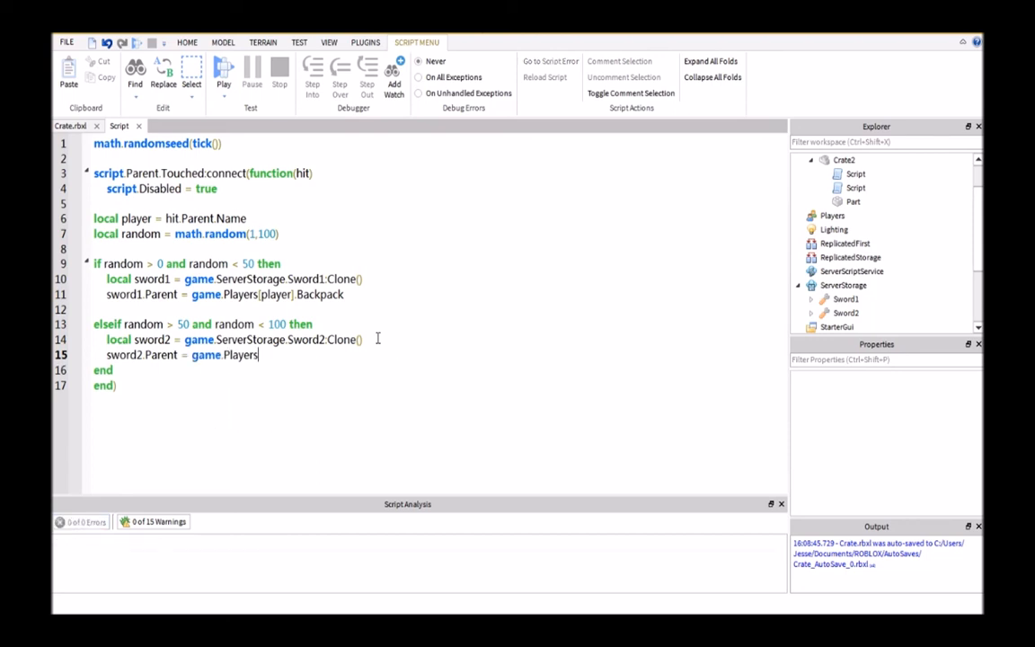
key("Return")
key("BackSpace")
type("[player].BAckpa")
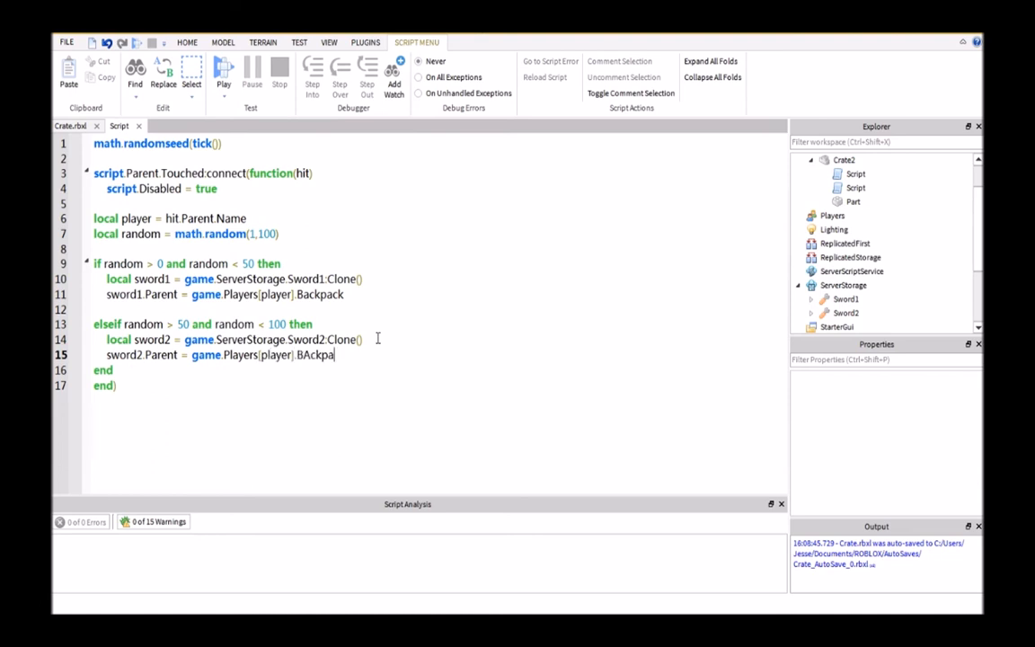
key("BackSpace")
key("BackSpace")
type("ack")
left_click(139, 370)
Add script.Parent:Destroy() after the if block and start a play-mode test.
key("Return")
key("Return")
type("sc")
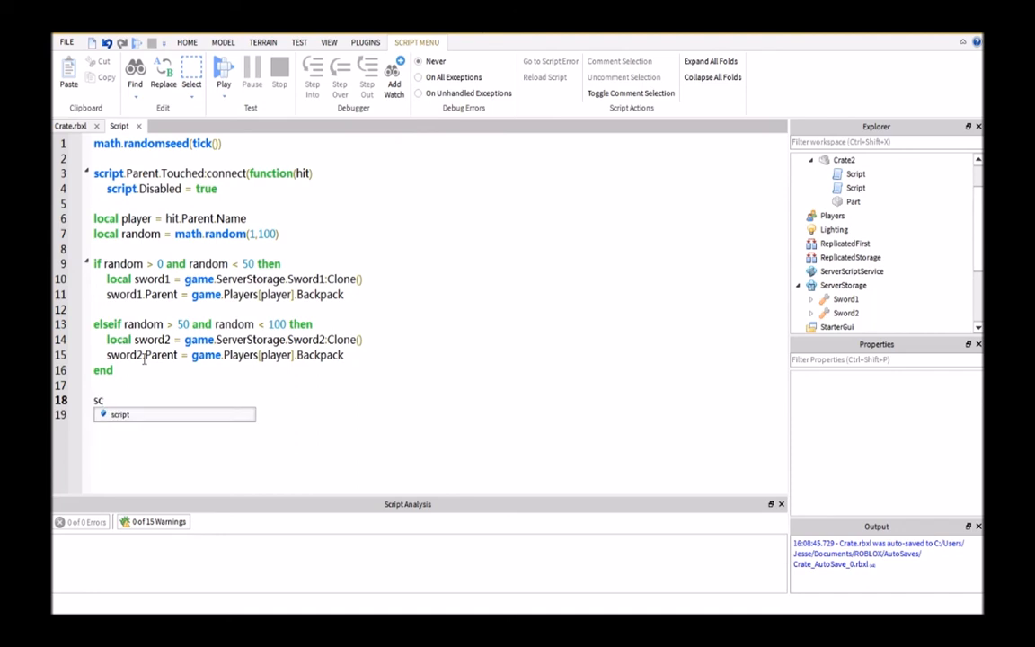
type("ript.Parent")
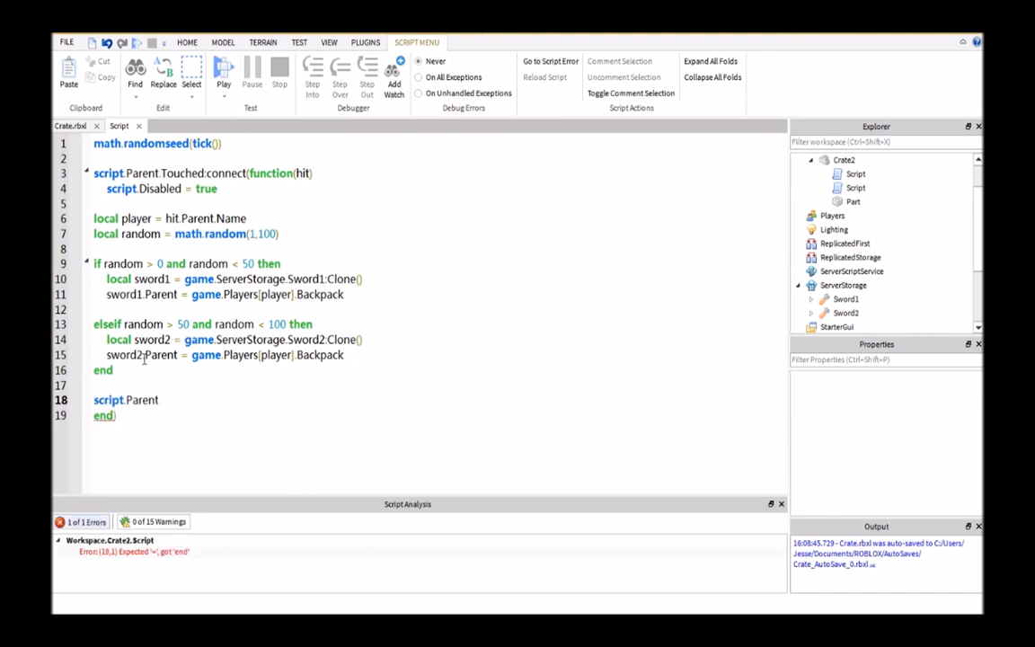
type(":des")
key("Tab")
type("()")
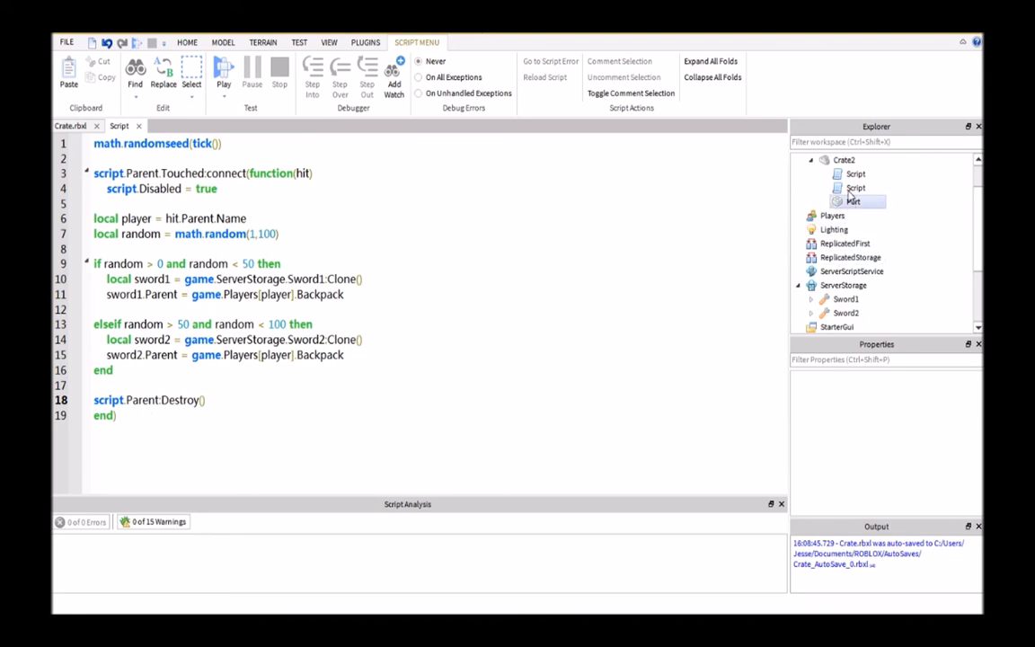
left_click(223, 70)
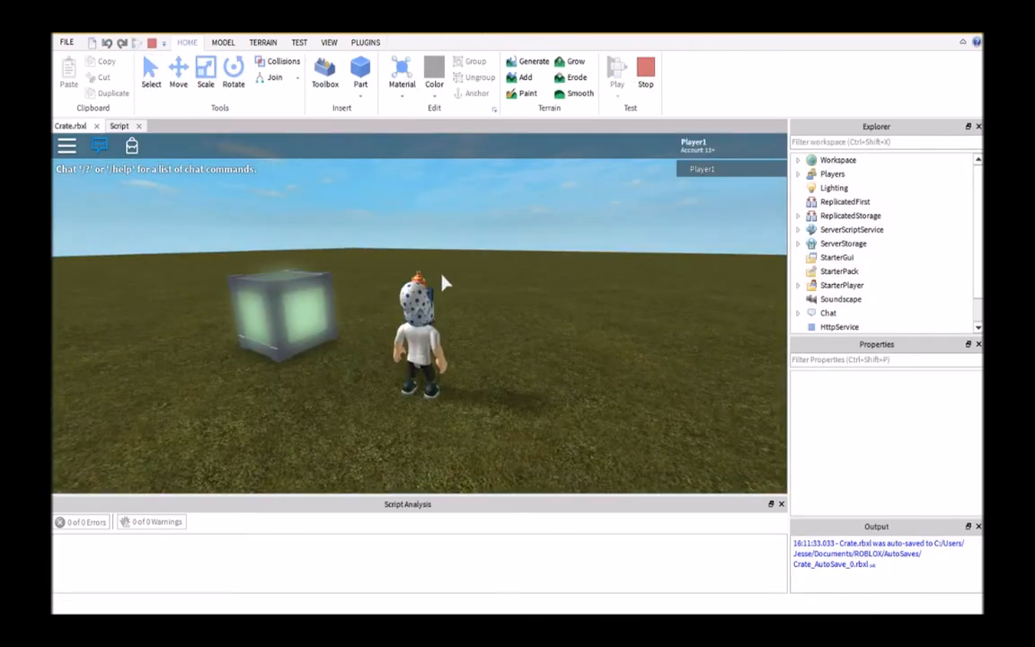
Walk into the crate so it vanishes, equip the received sword, then unequip it.
key("a")
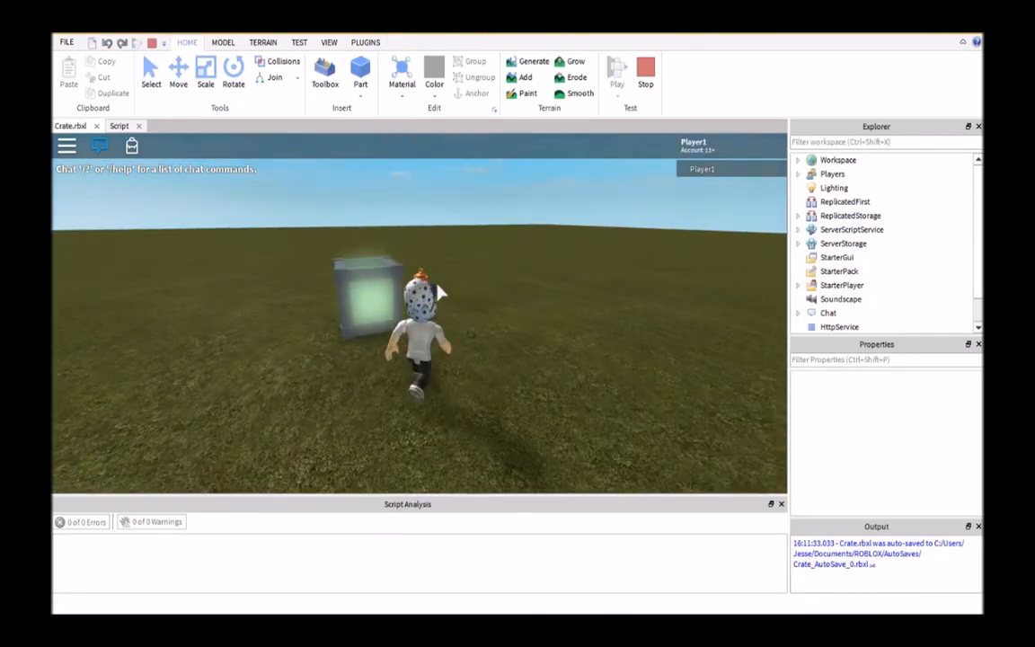
key("w")
left_click(411, 465)
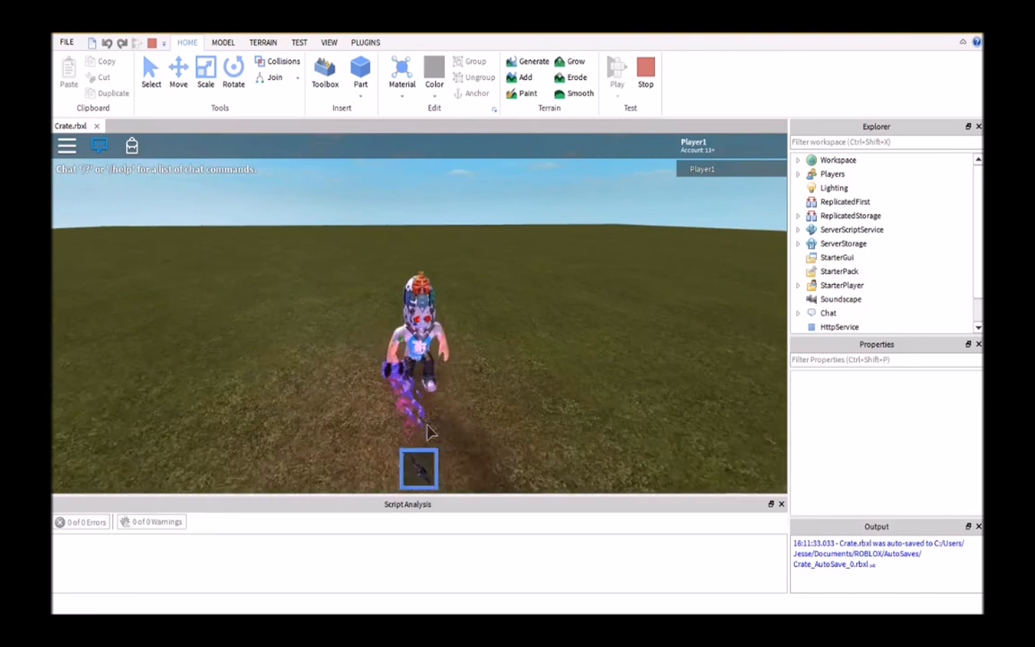
scroll(586, 276, "up", 3)
scroll(545, 267, "down", 2)
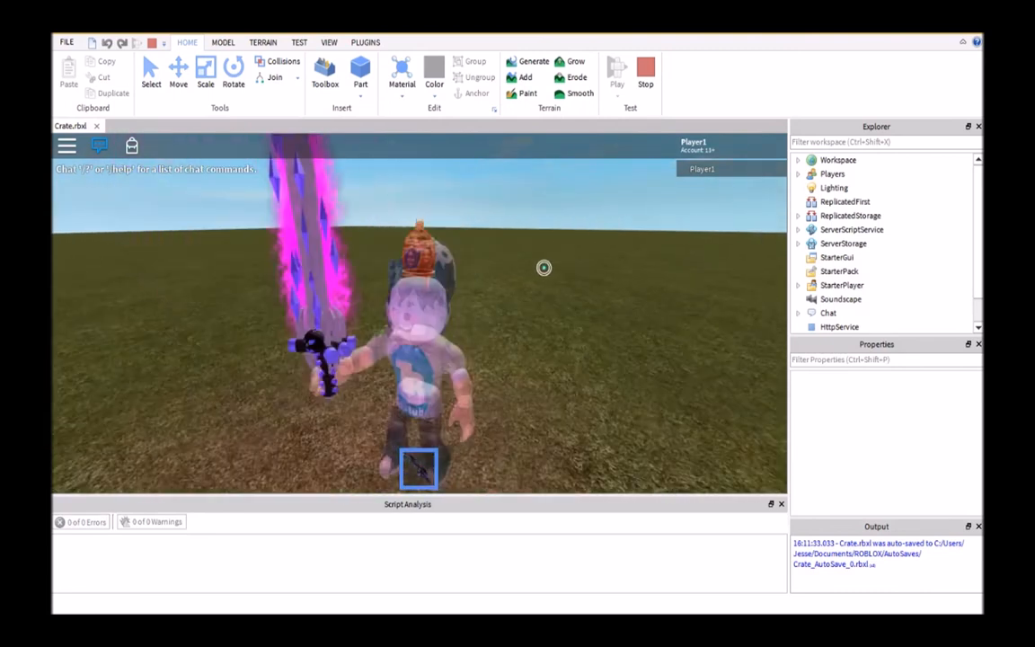
key("1")
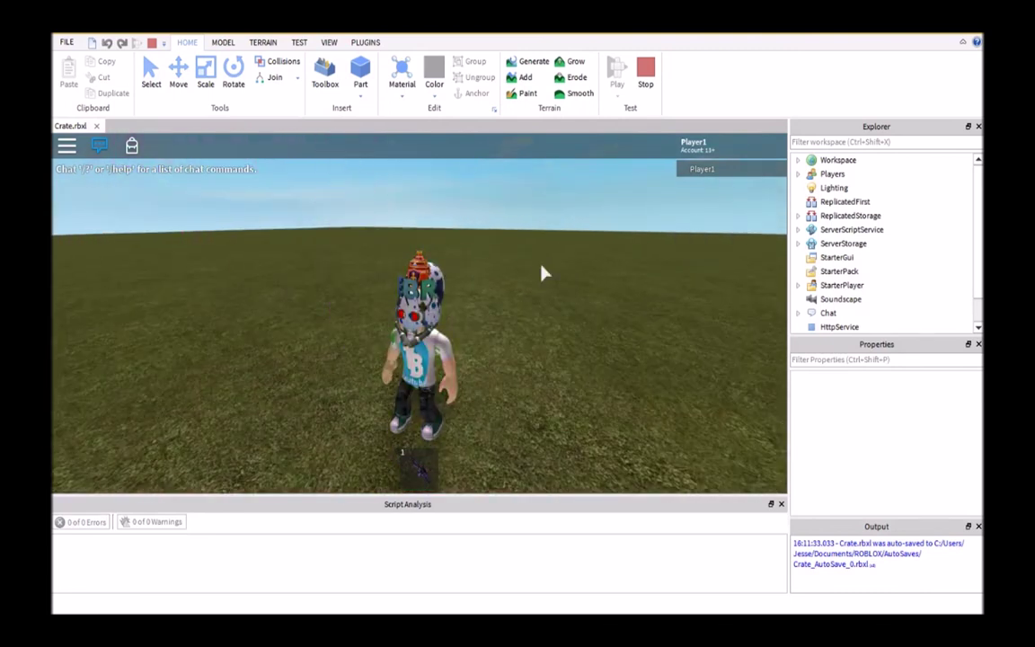
right_click_drag(542, 272, 511, 280)
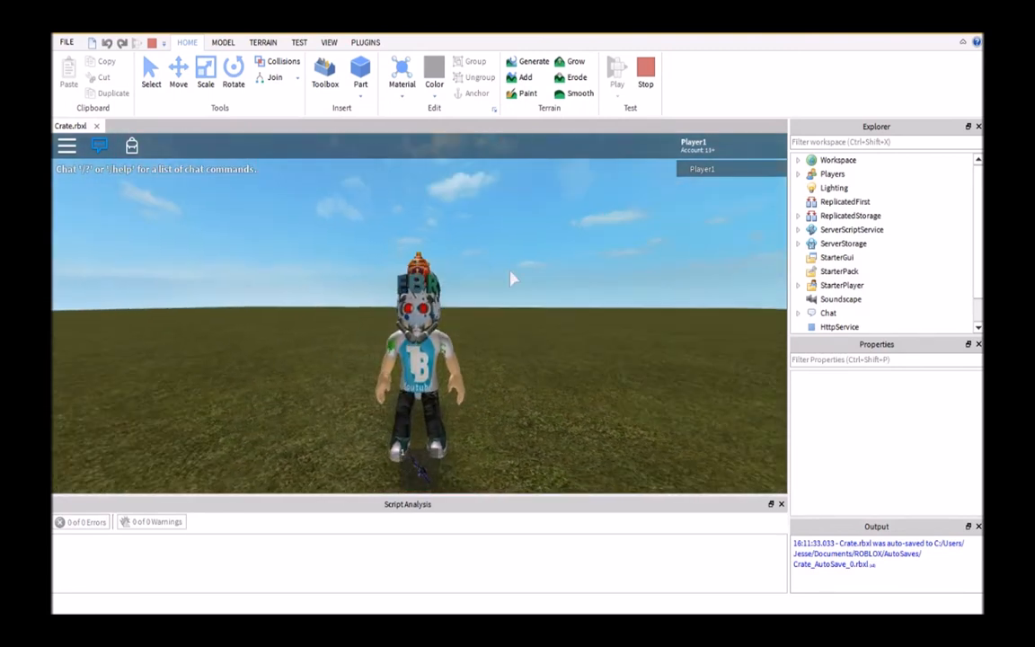
scroll(510, 280, "up", 2)
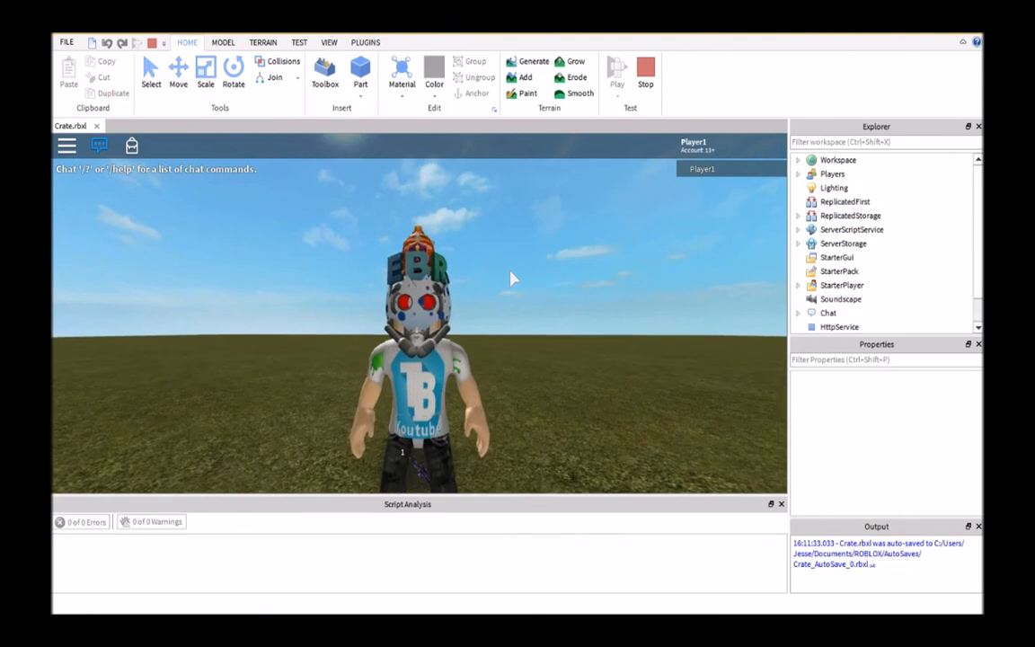